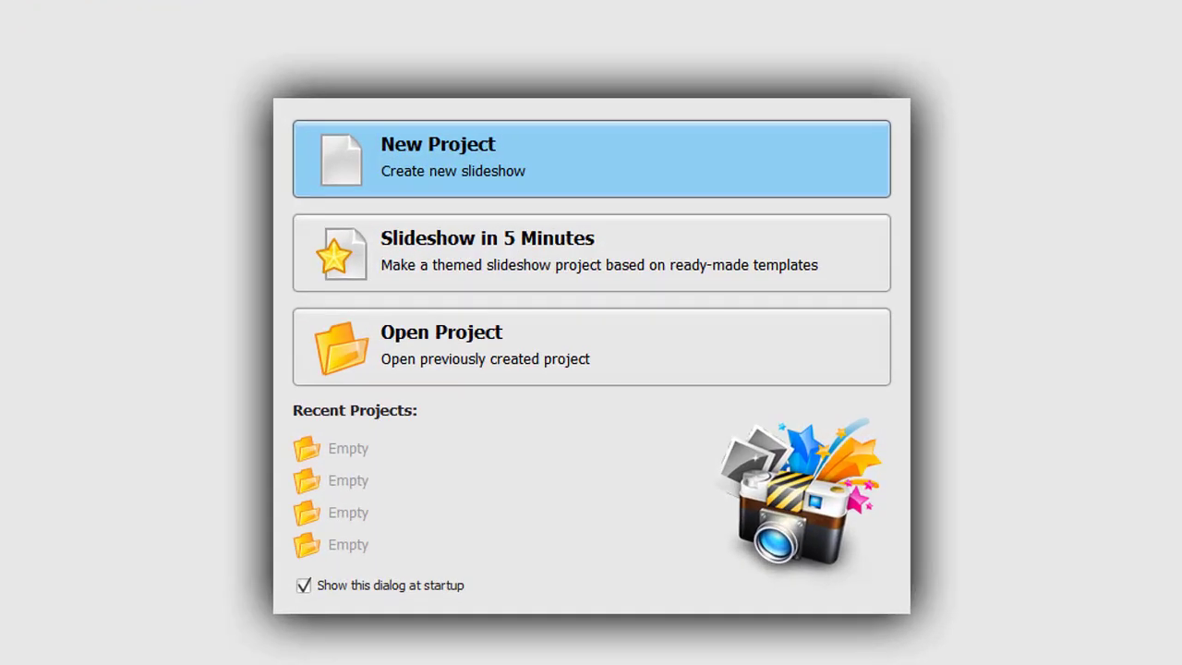
Start a quick slideshow from the Together Forever template in the Love and Wedding group
left_click(629, 241)
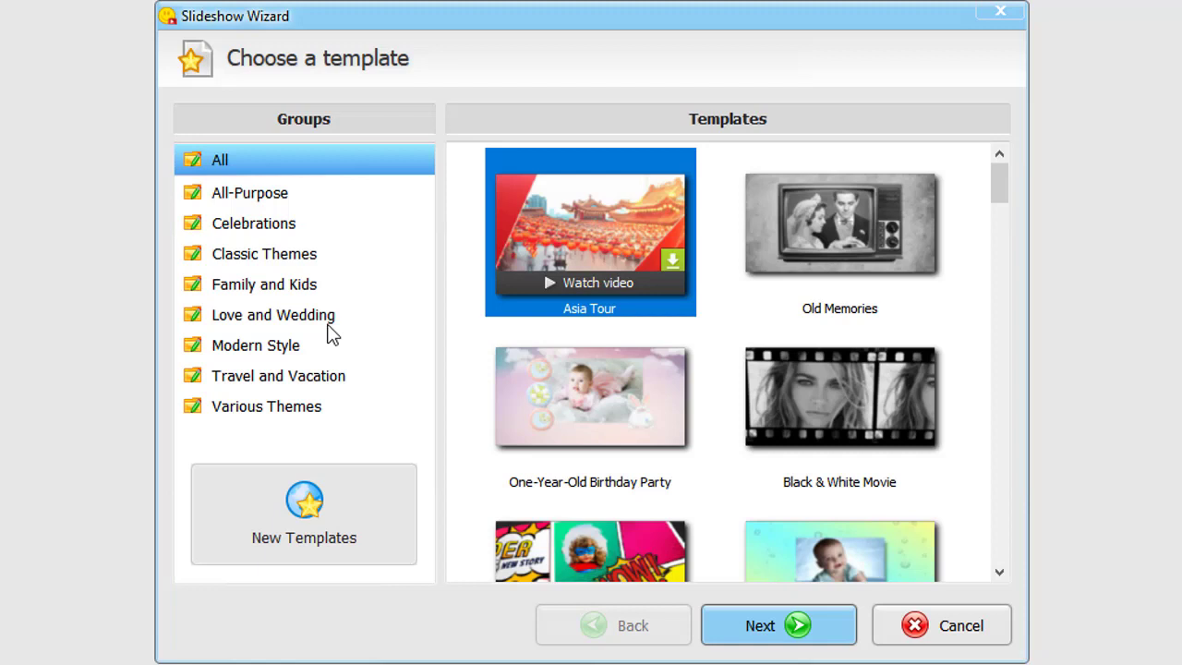
left_click(323, 316)
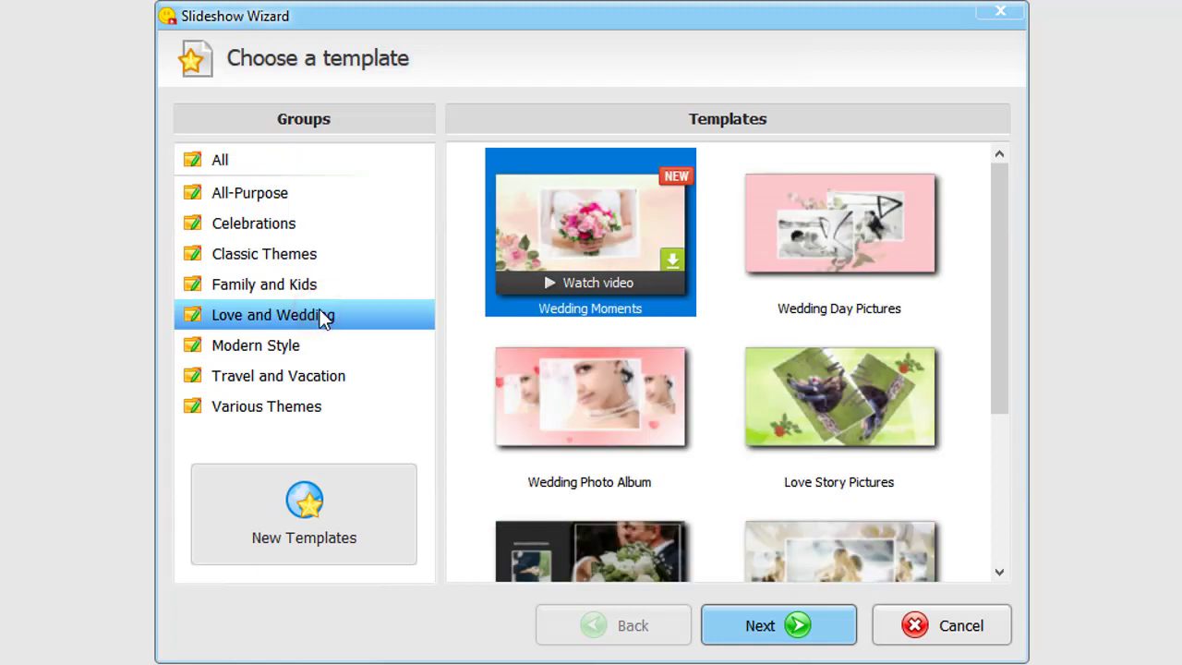
left_click_drag(999, 333, 984, 504)
left_click(627, 328)
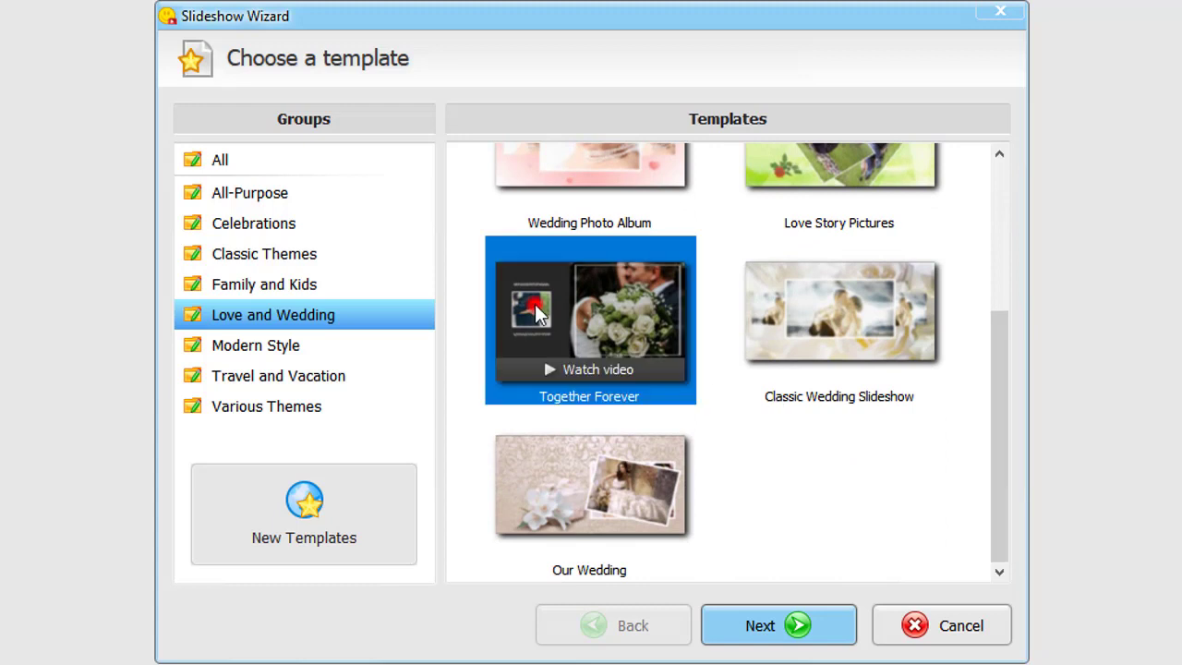
left_click(778, 628)
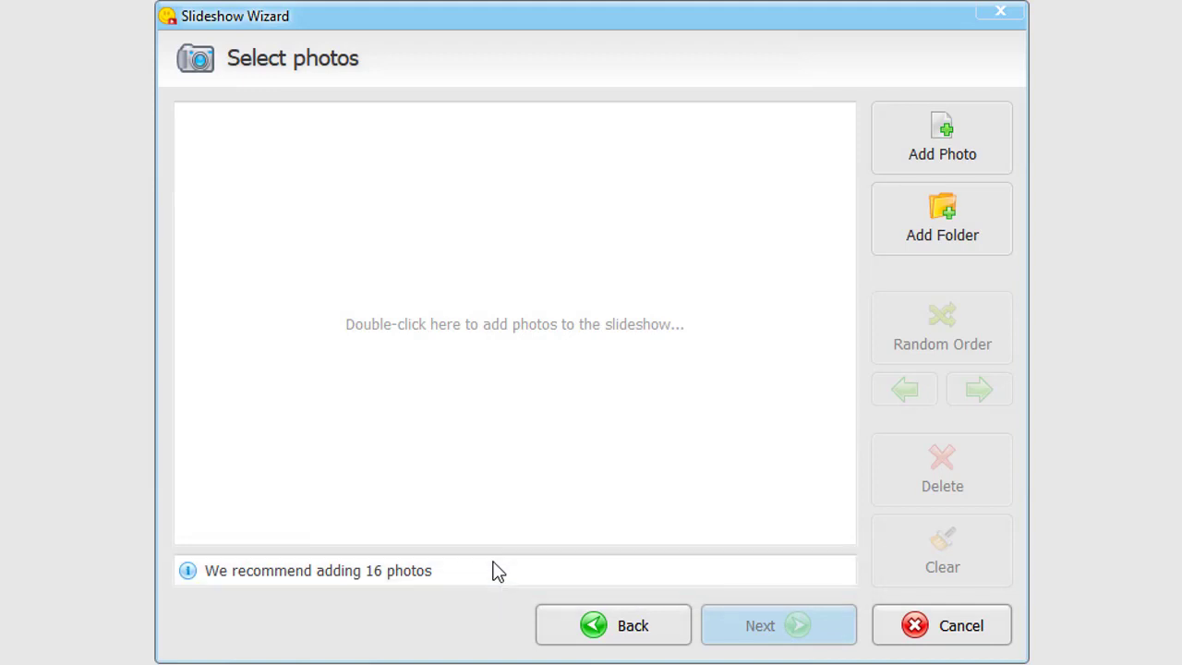
Add all 16 photos from the Our Wedding folder to the slideshow
left_click(960, 232)
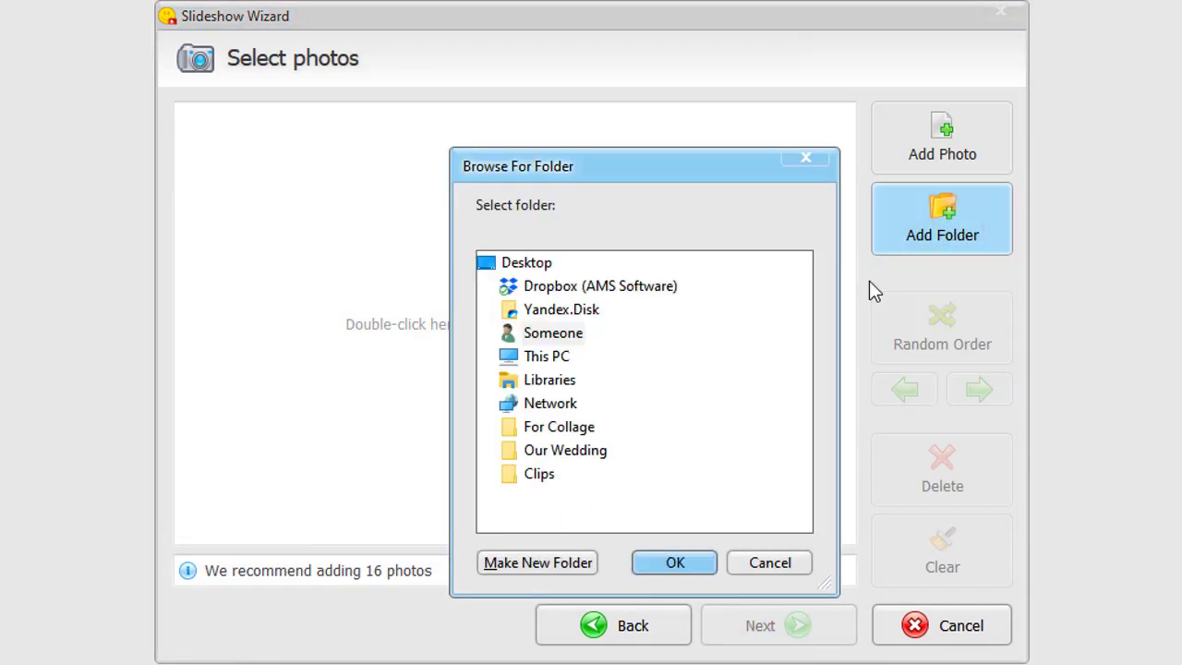
left_click(591, 452)
left_click(675, 562)
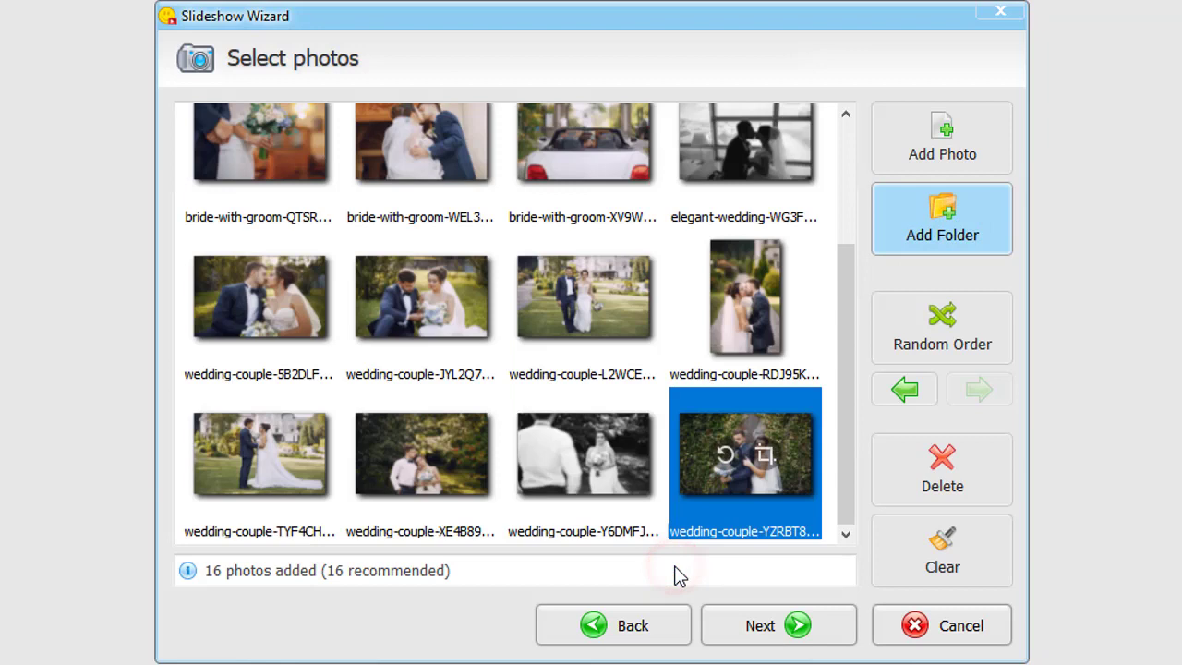
left_click(742, 626)
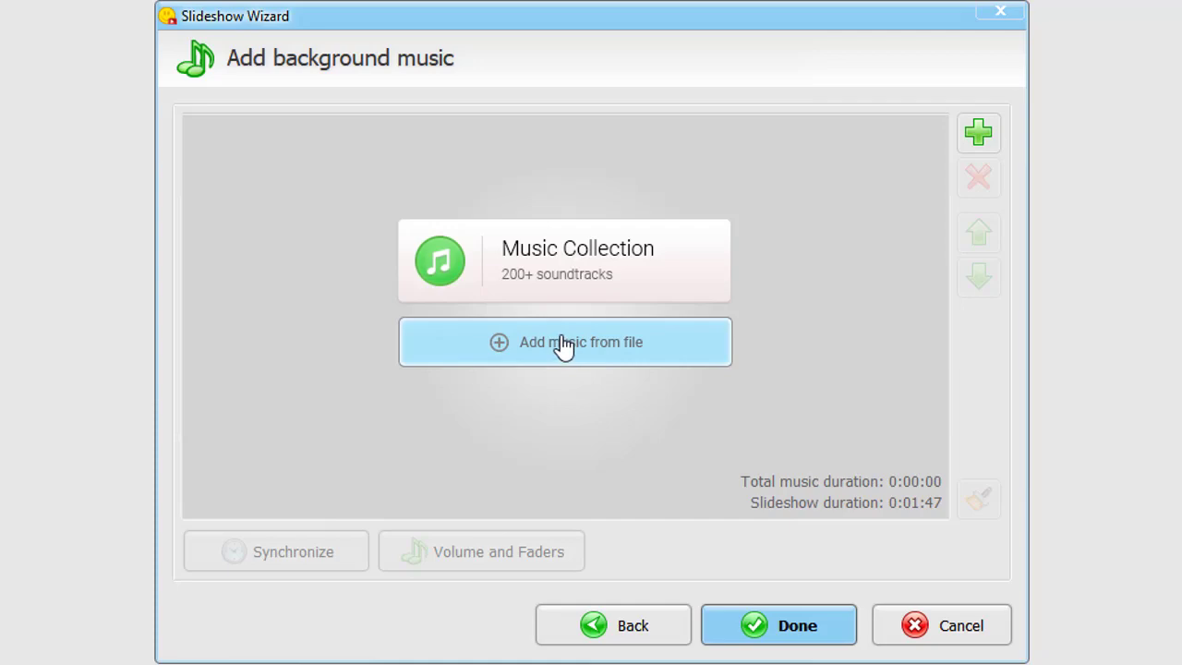
Add Bensound - Pleasant Journey from the Romantic music collection as background music
left_click(565, 263)
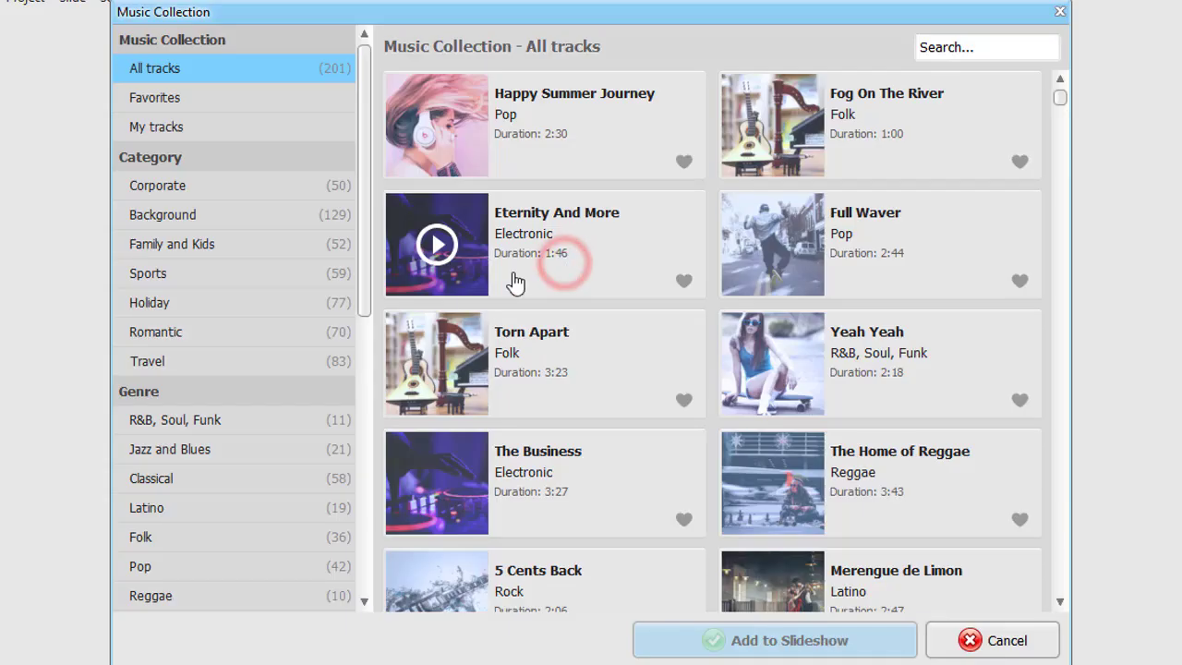
left_click(291, 333)
left_click_drag(1060, 109, 1058, 298)
left_click(614, 347)
left_click(774, 640)
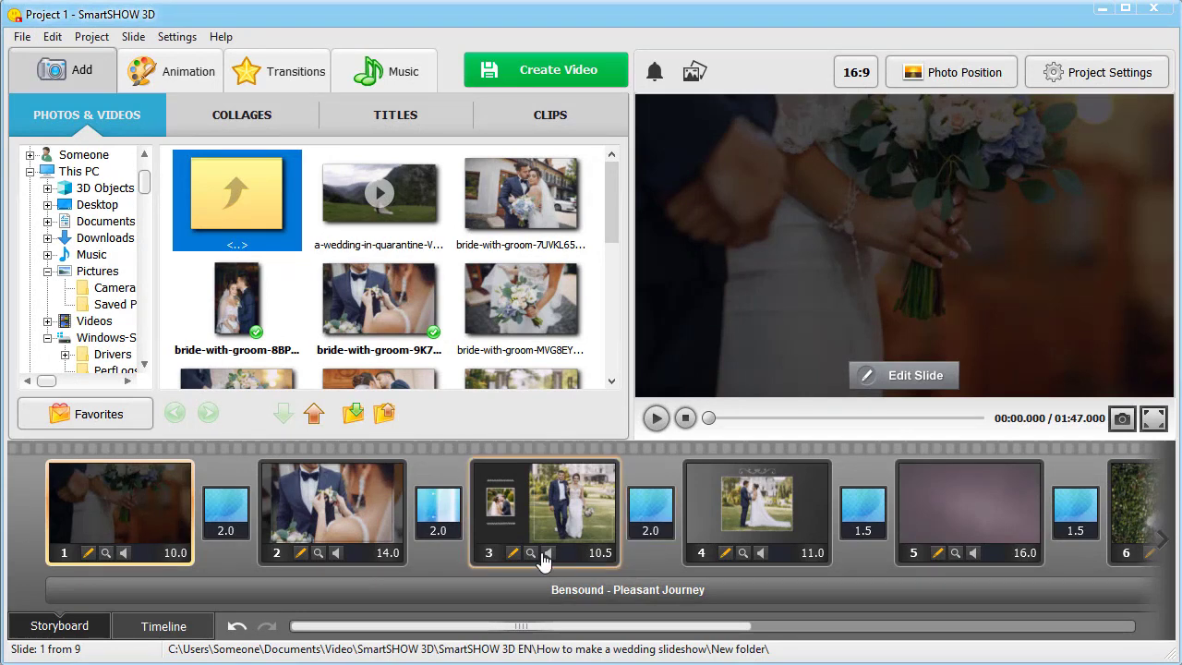
Change slide 1's title to the couple's name above 'A Day to Remember' and preview it
right_click(110, 508)
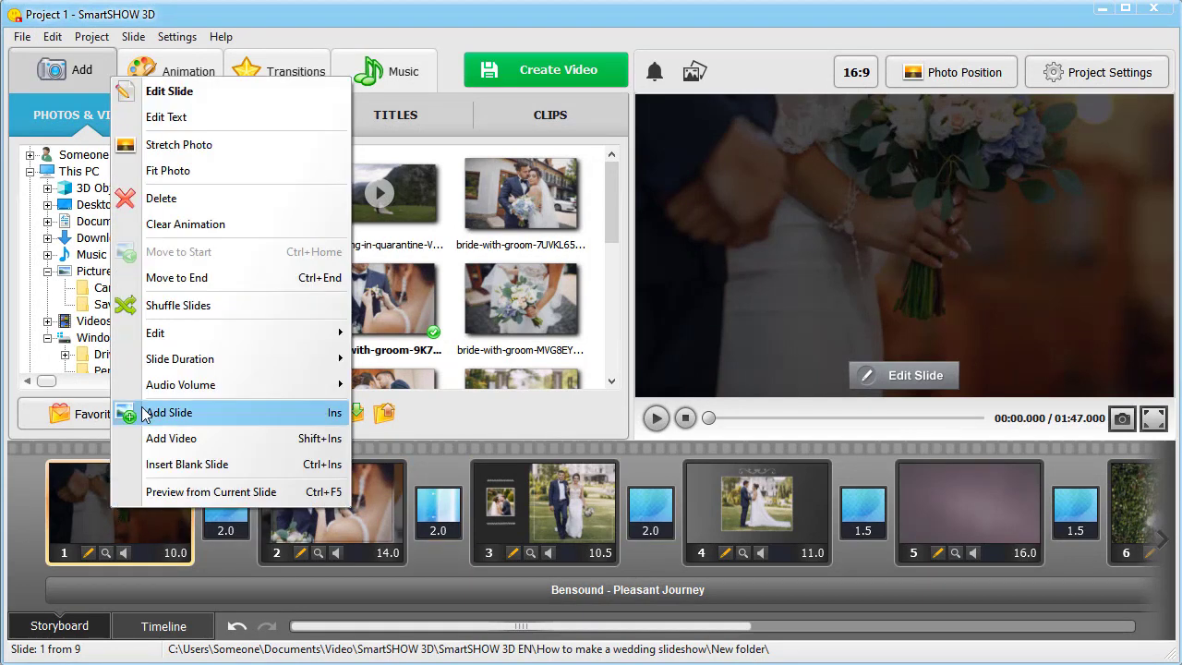
left_click(198, 116)
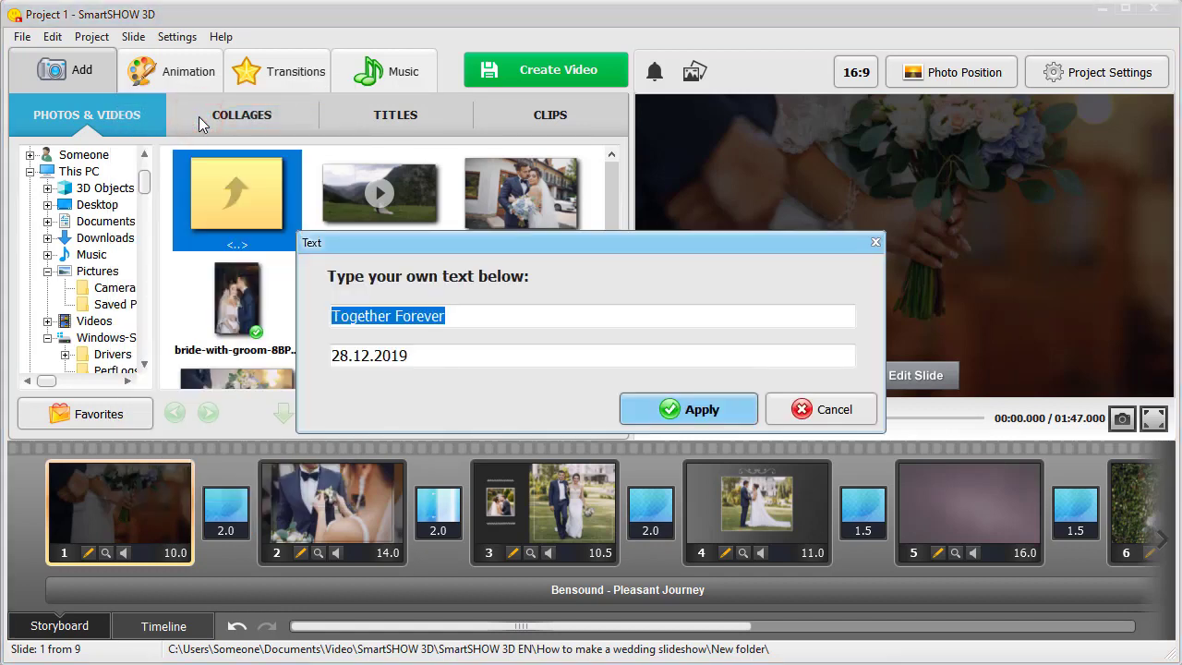
type("Mr. & Mrs. Evans")
key("Tab")
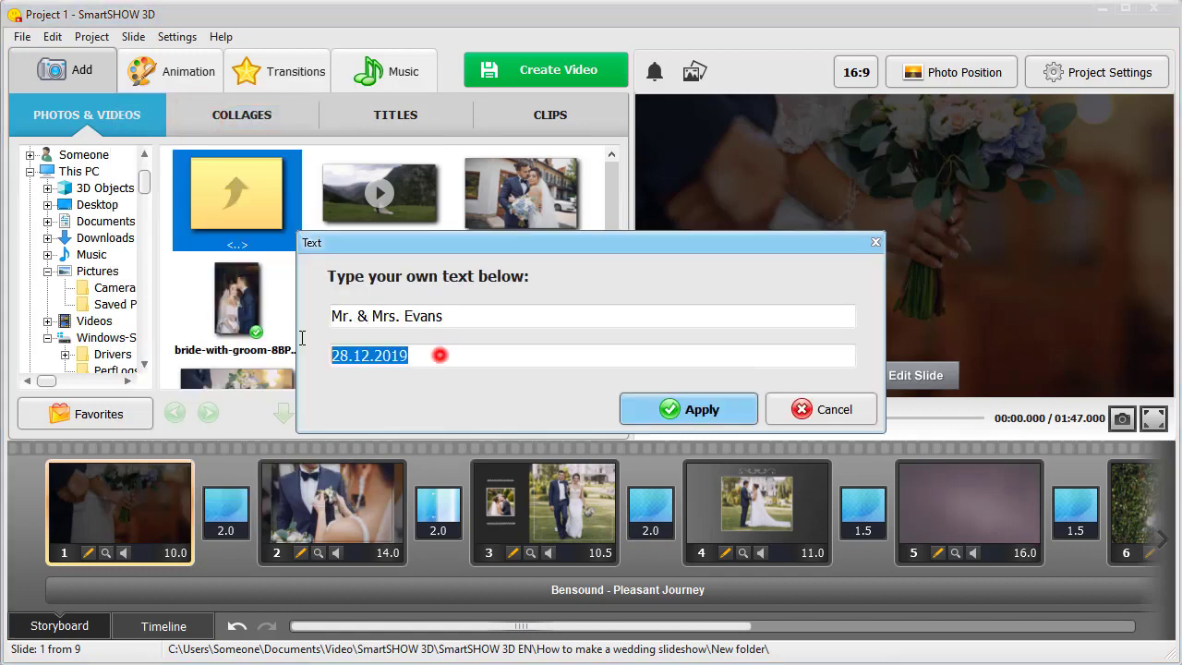
type("A Day to Remember")
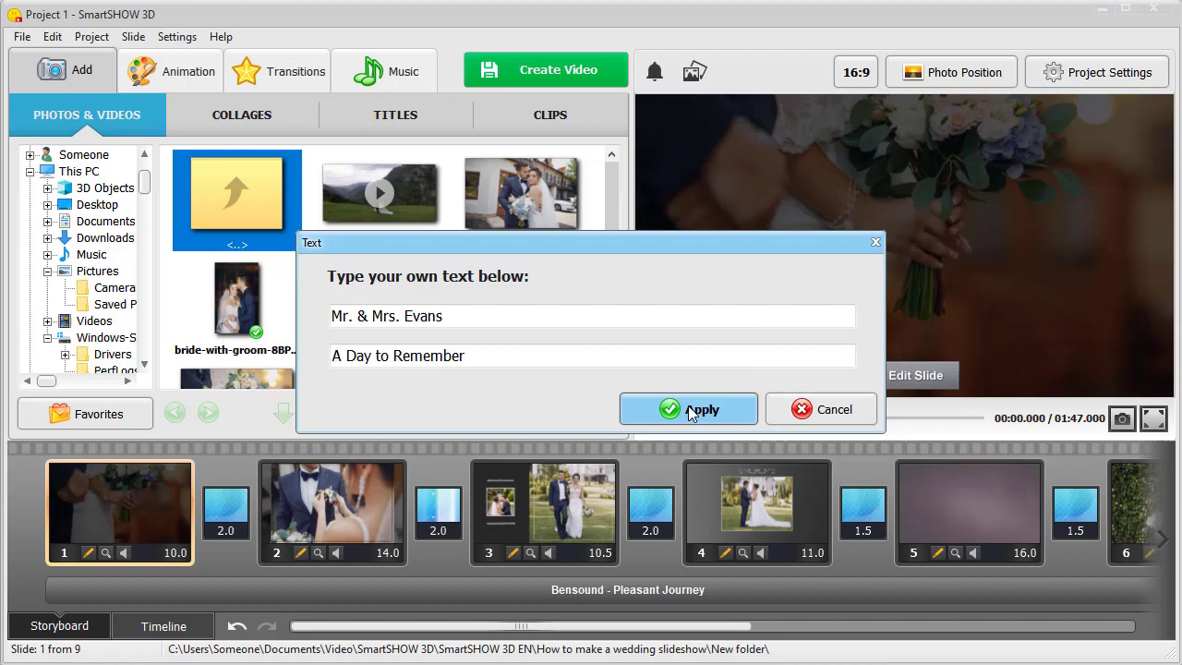
left_click(691, 410)
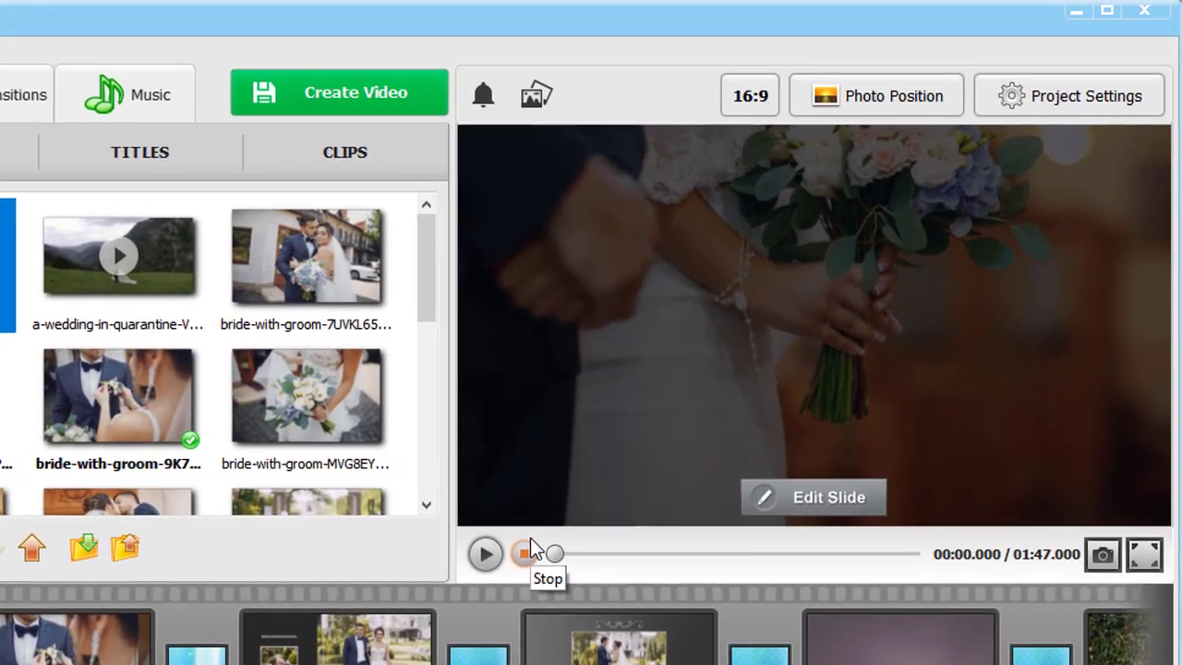
left_click(485, 554)
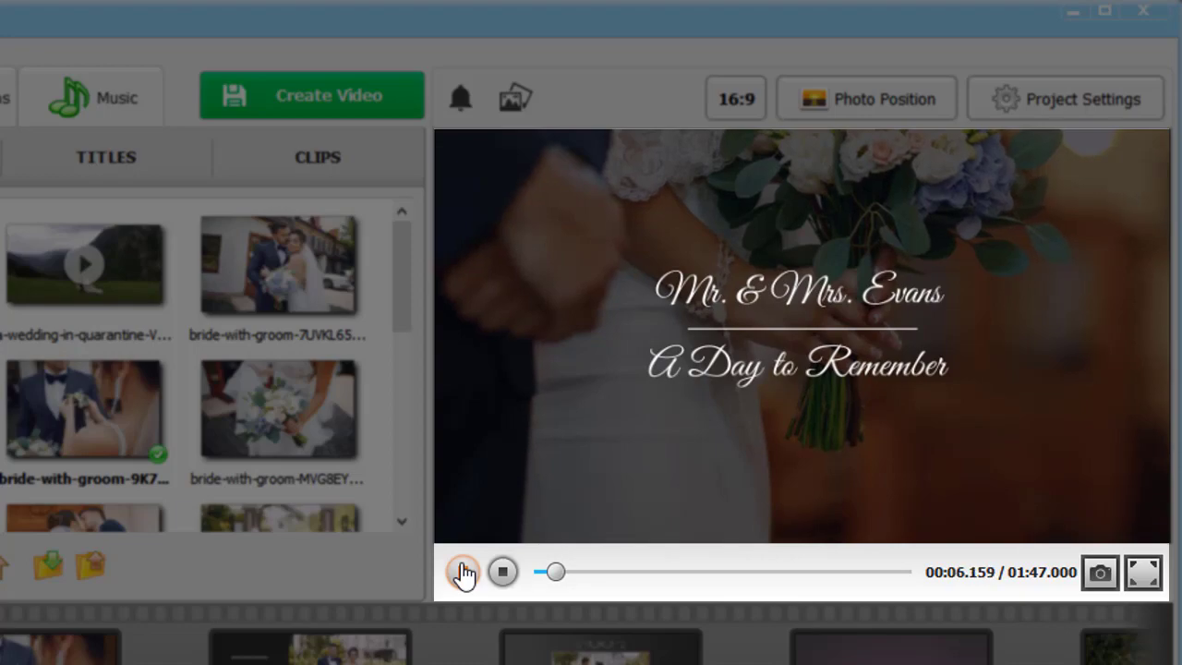
left_click(464, 572)
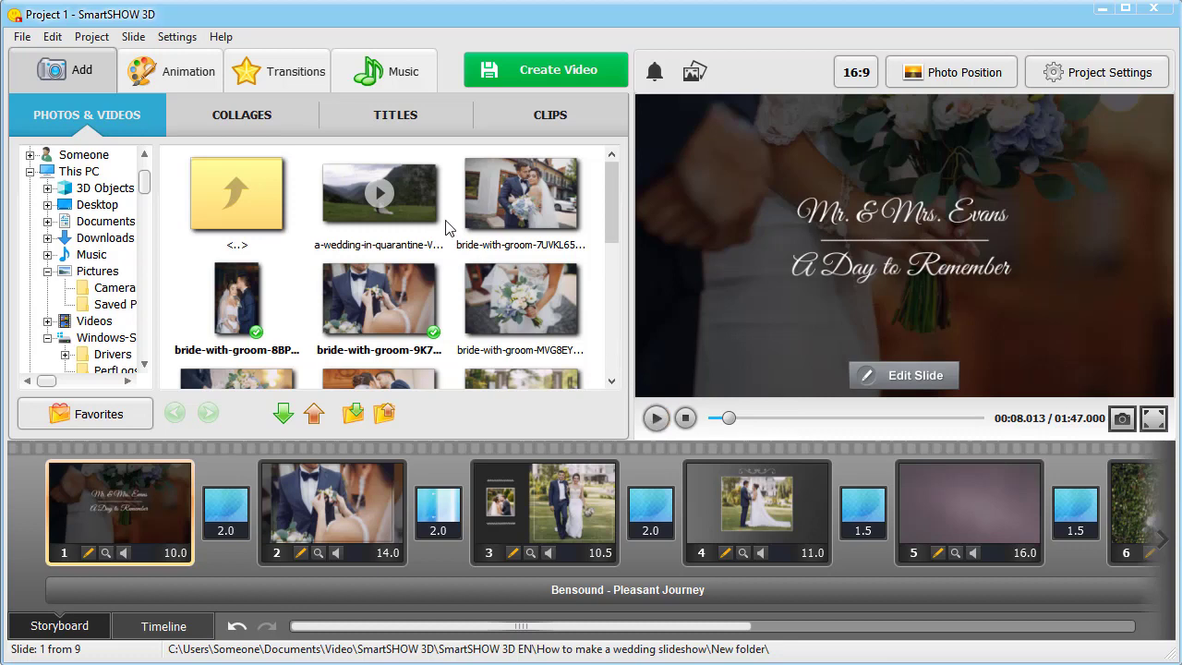
Insert the a-wedding-in-quarantine video after slide 3 and open it for editing
left_click(411, 184)
left_click_drag(416, 193, 695, 477)
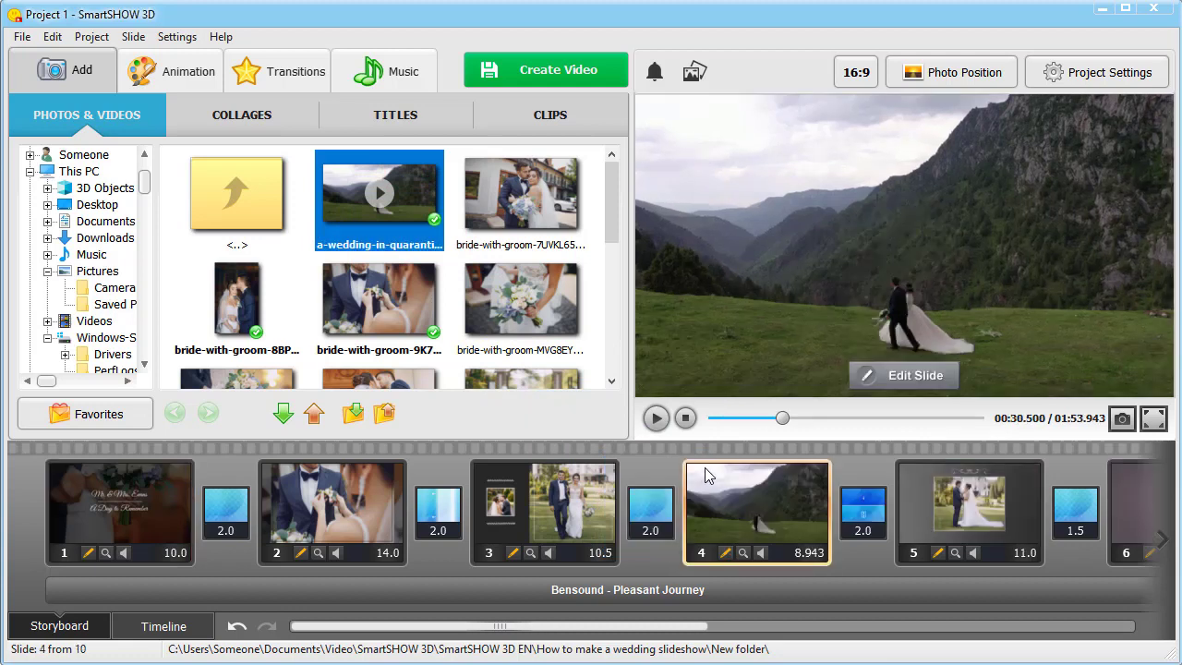
left_click(882, 379)
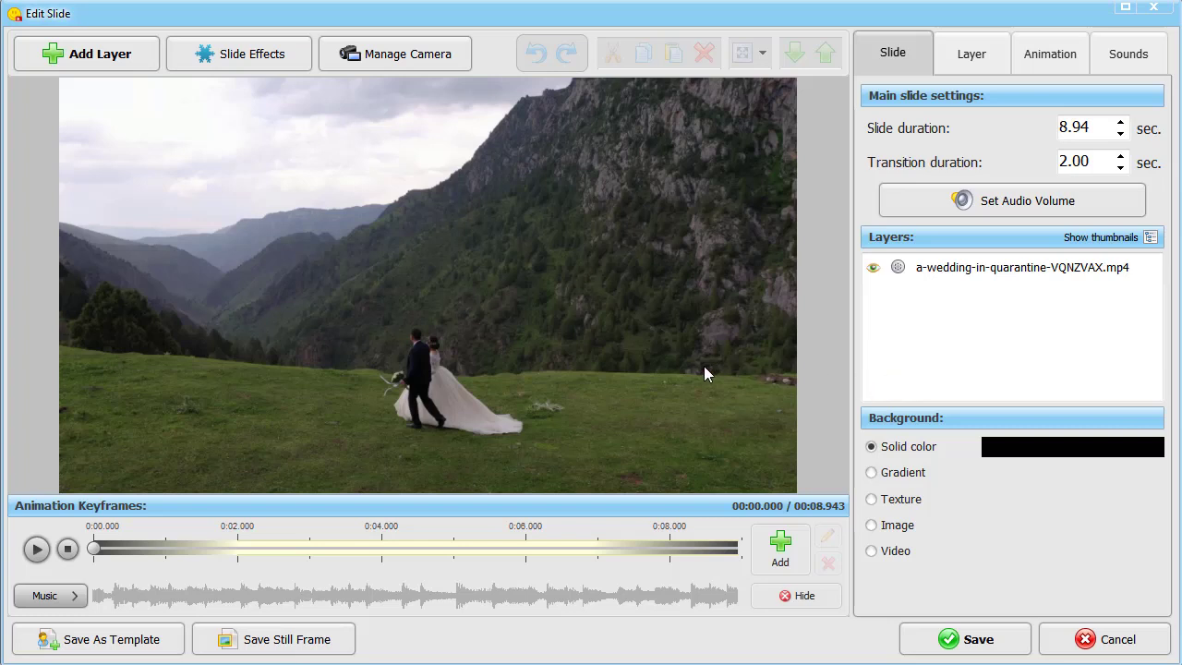
Trim the end of the wedding video layer to 8.943 seconds and save the slide
left_click(700, 369)
left_click(960, 55)
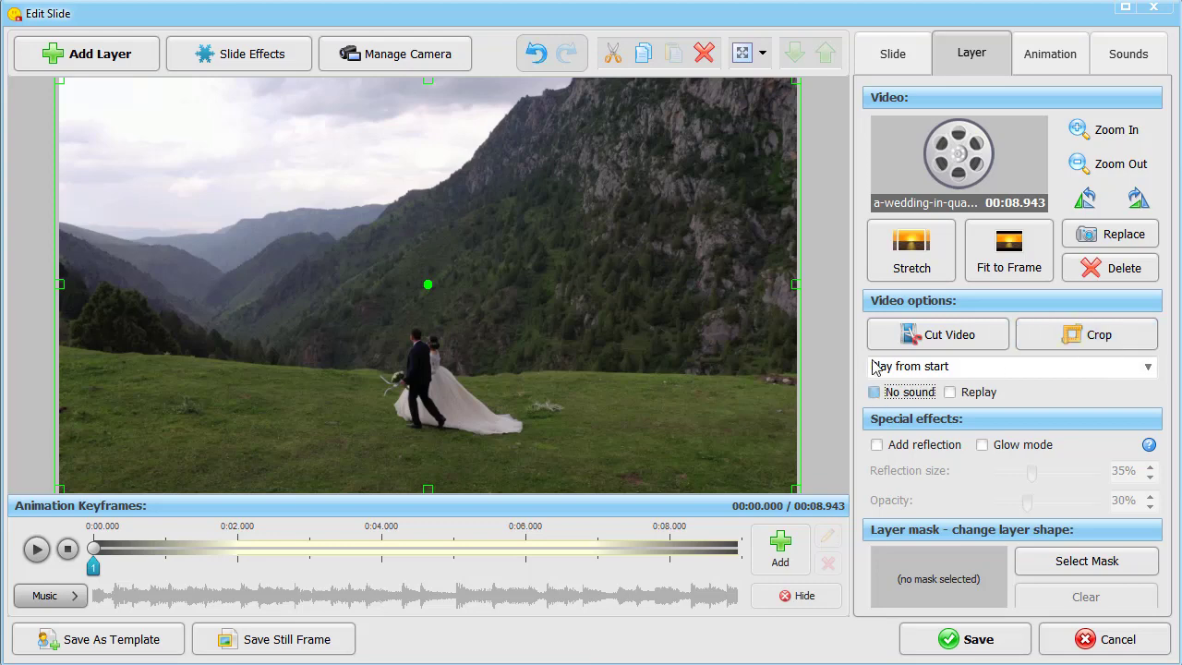
left_click(887, 335)
left_click(252, 526)
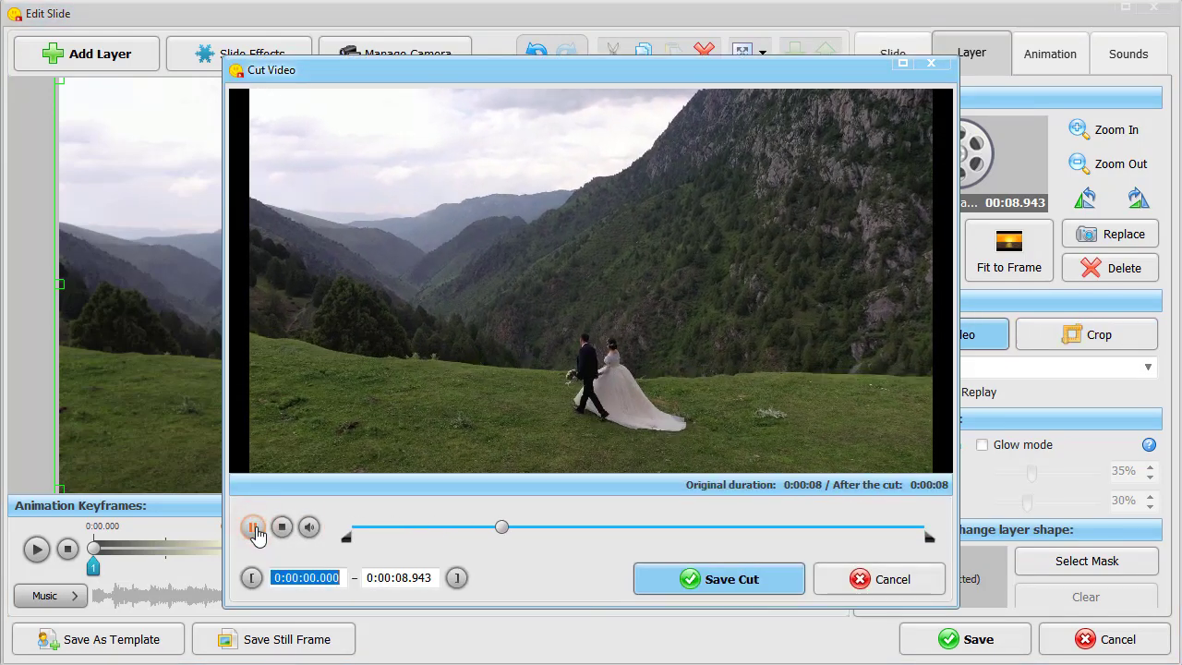
left_click(254, 534)
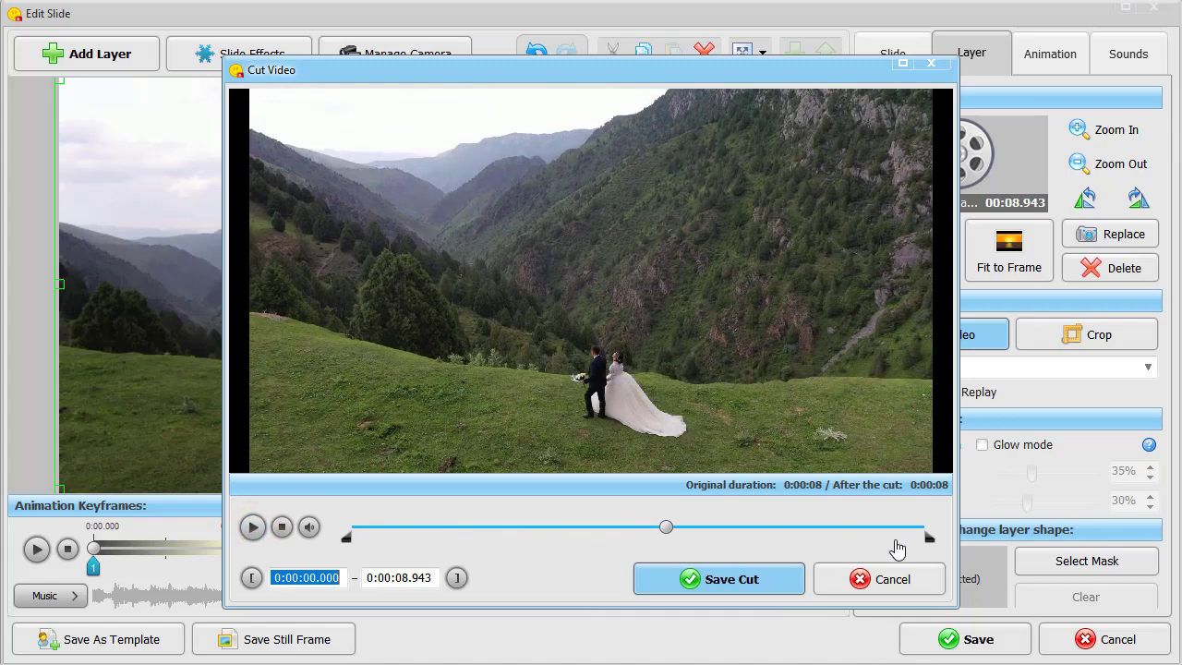
left_click_drag(929, 537, 663, 532)
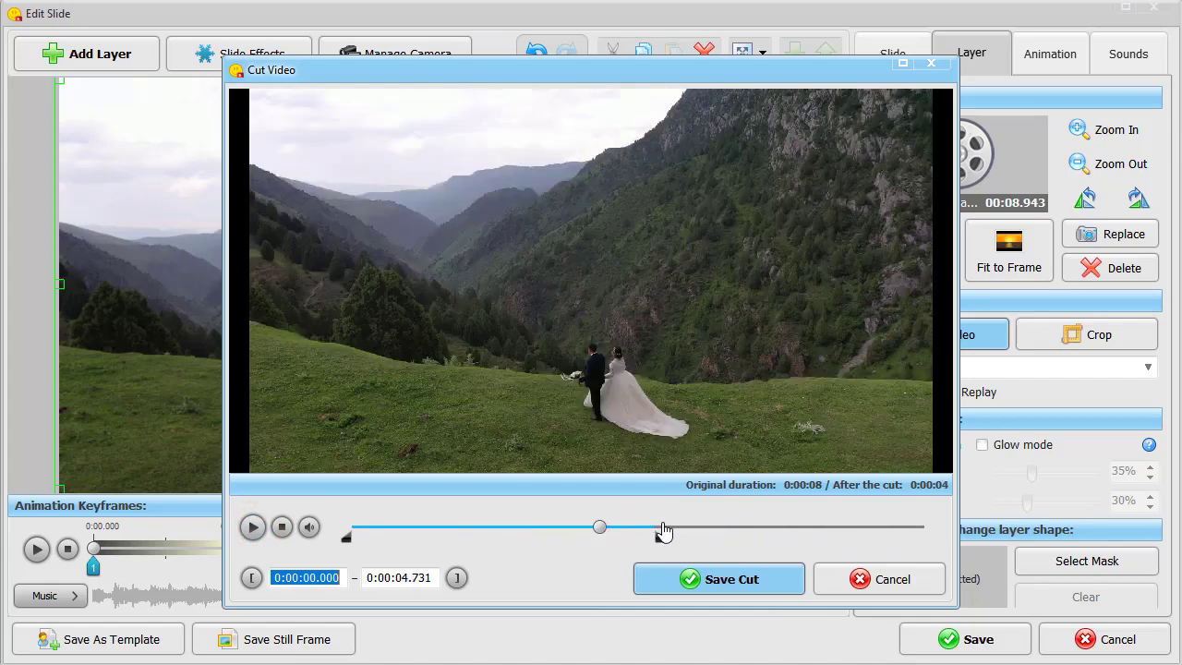
left_click(688, 577)
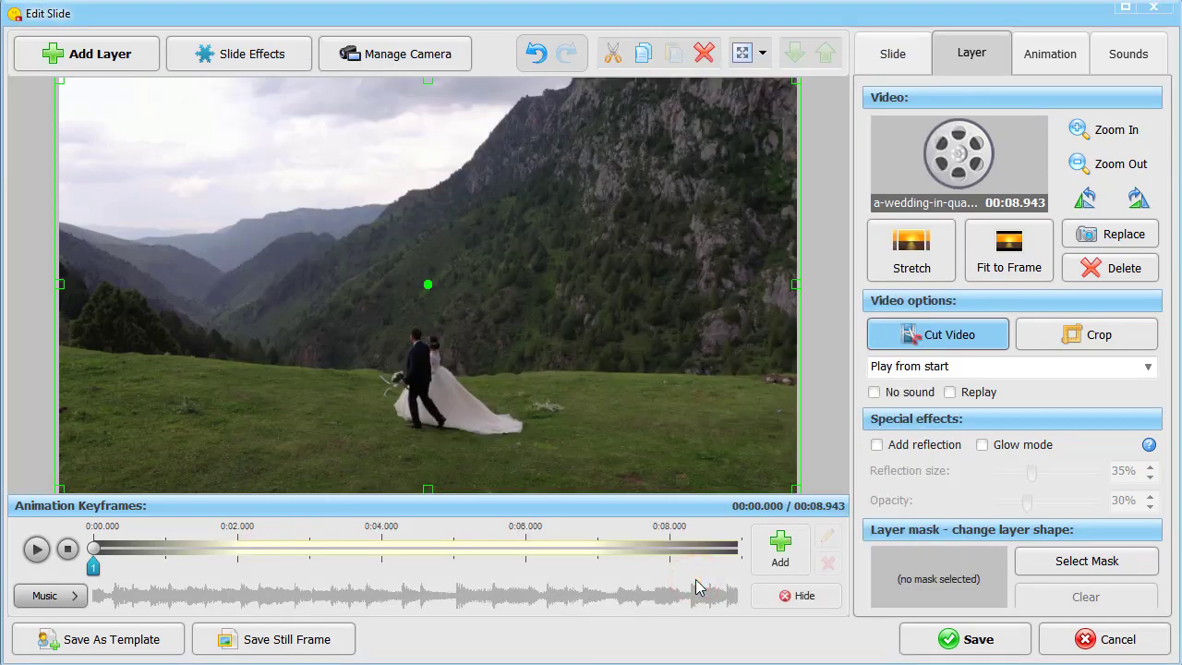
left_click(936, 646)
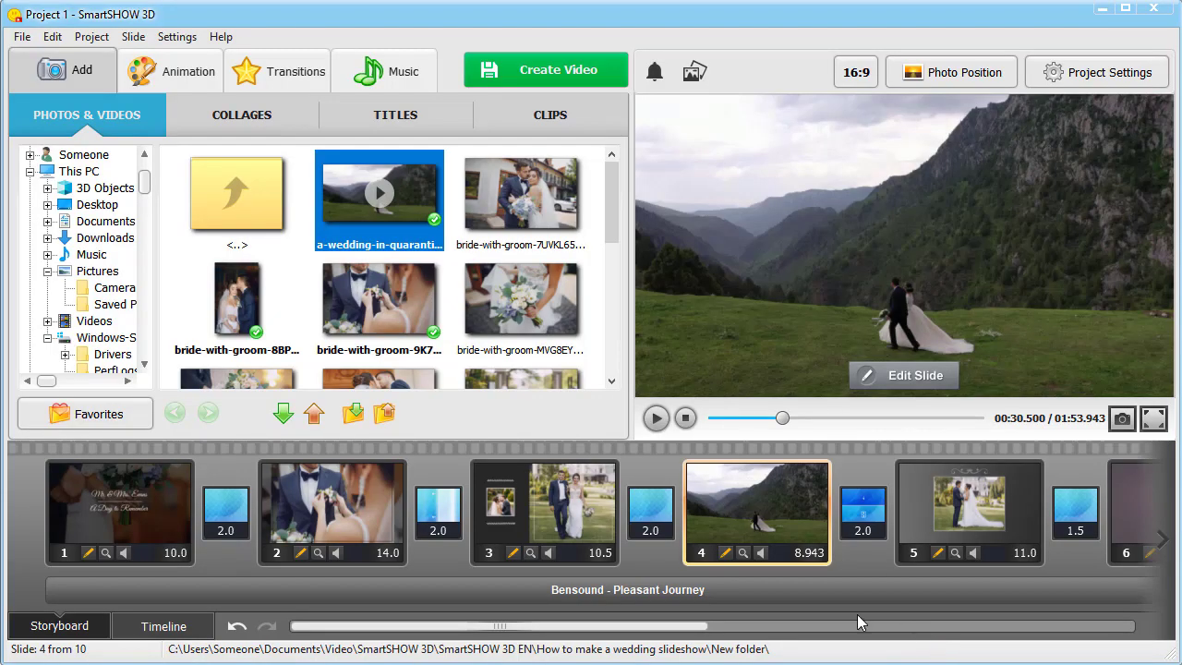
In timeline view, add four audio points to Pleasant Journey and lower the middle ones under the video
left_click(167, 626)
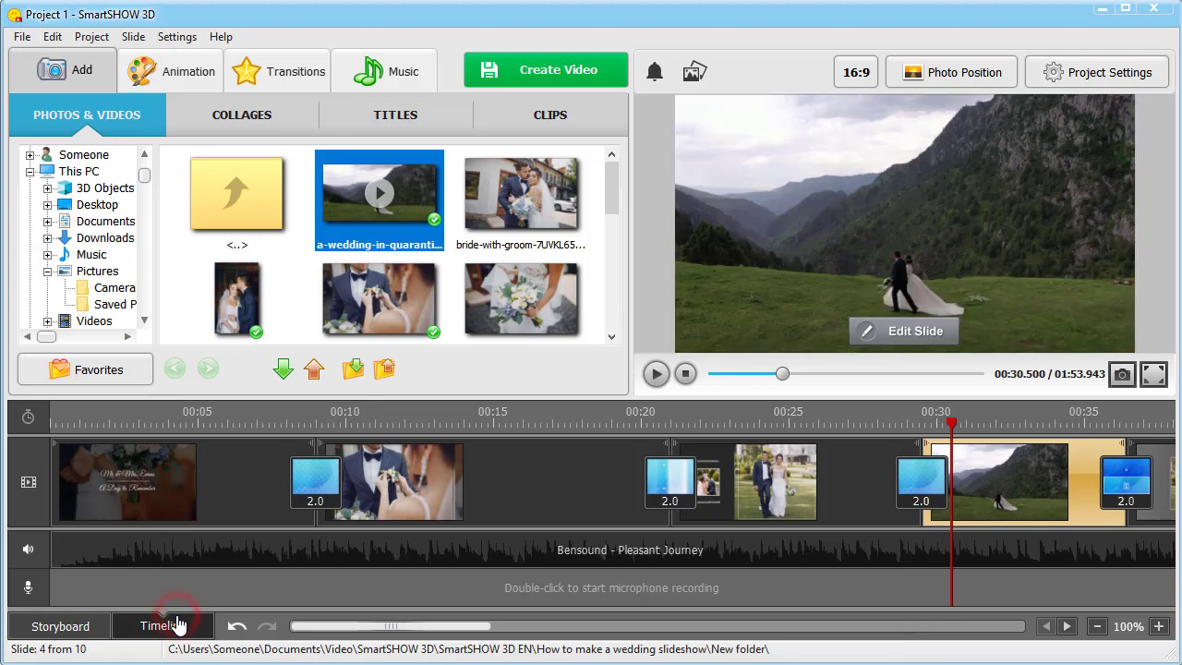
left_click_drag(335, 631, 434, 647)
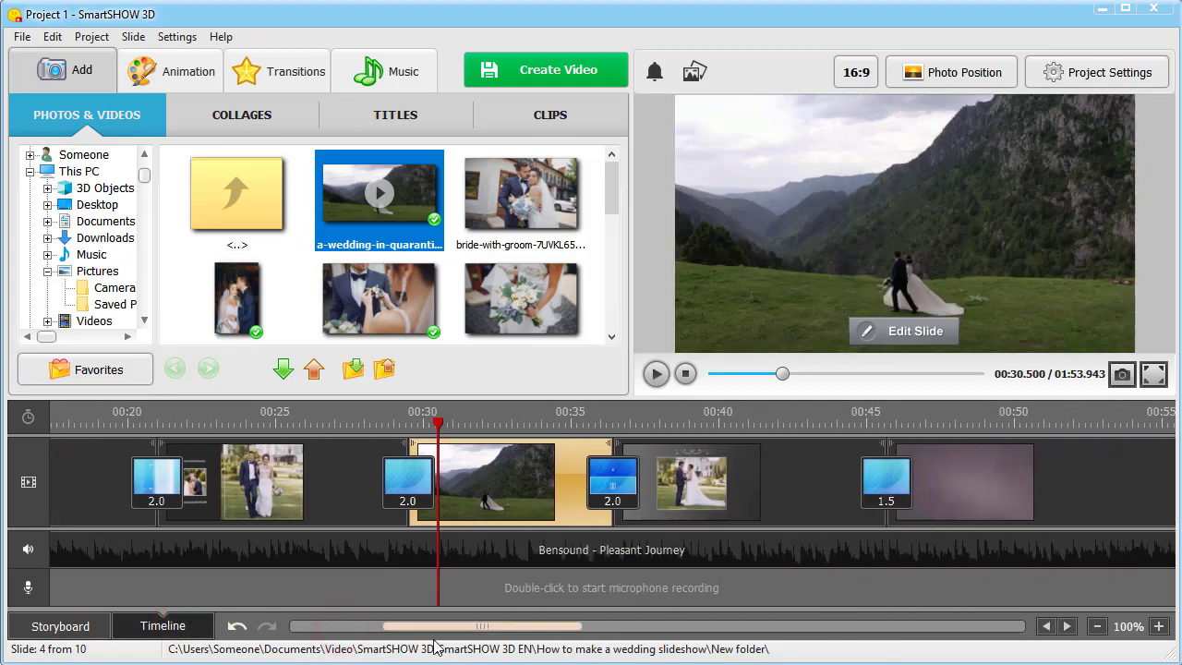
right_click(452, 554)
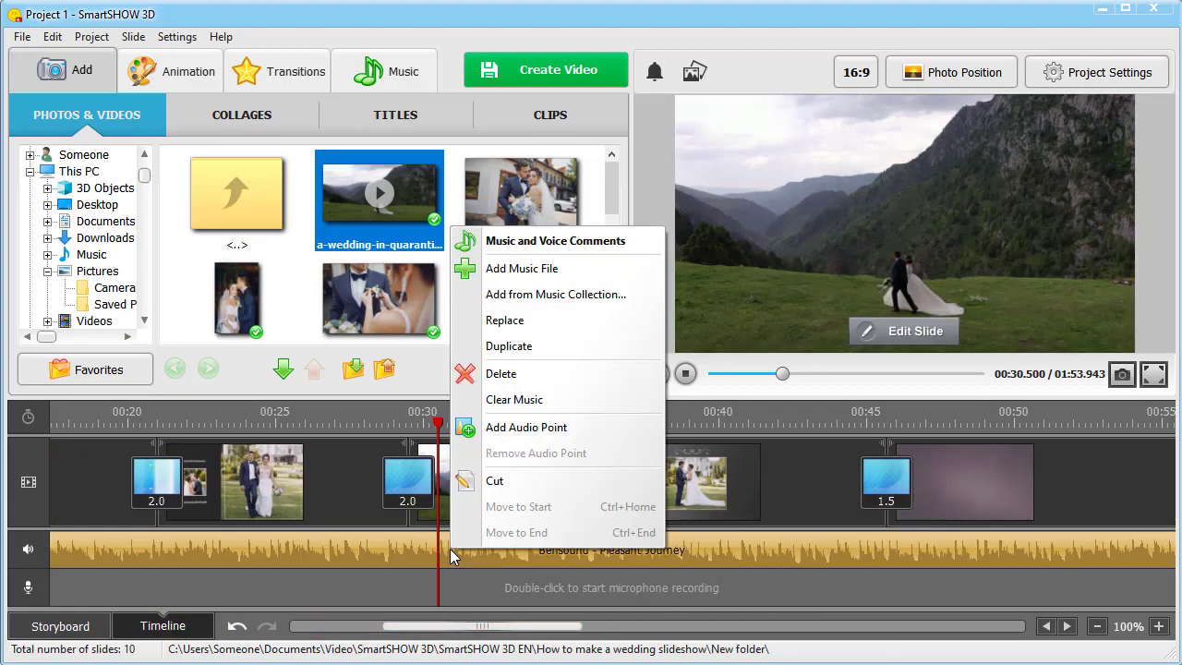
left_click(509, 426)
right_click(361, 551)
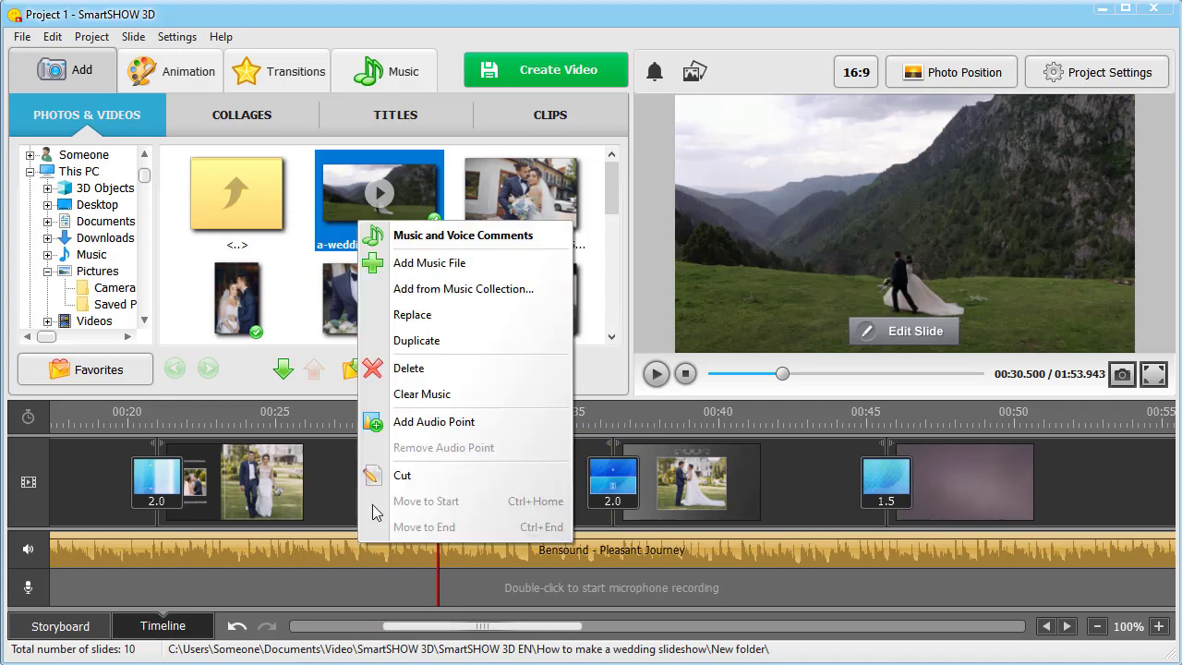
left_click(420, 422)
right_click(599, 562)
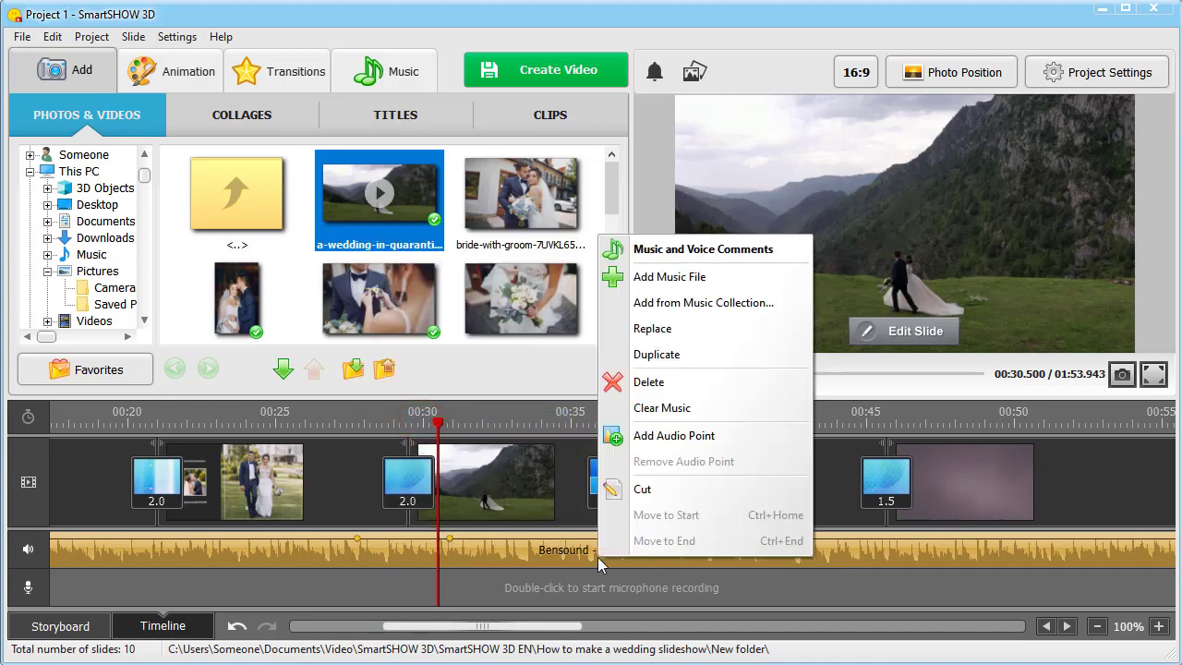
left_click(659, 438)
right_click(676, 558)
left_click(737, 432)
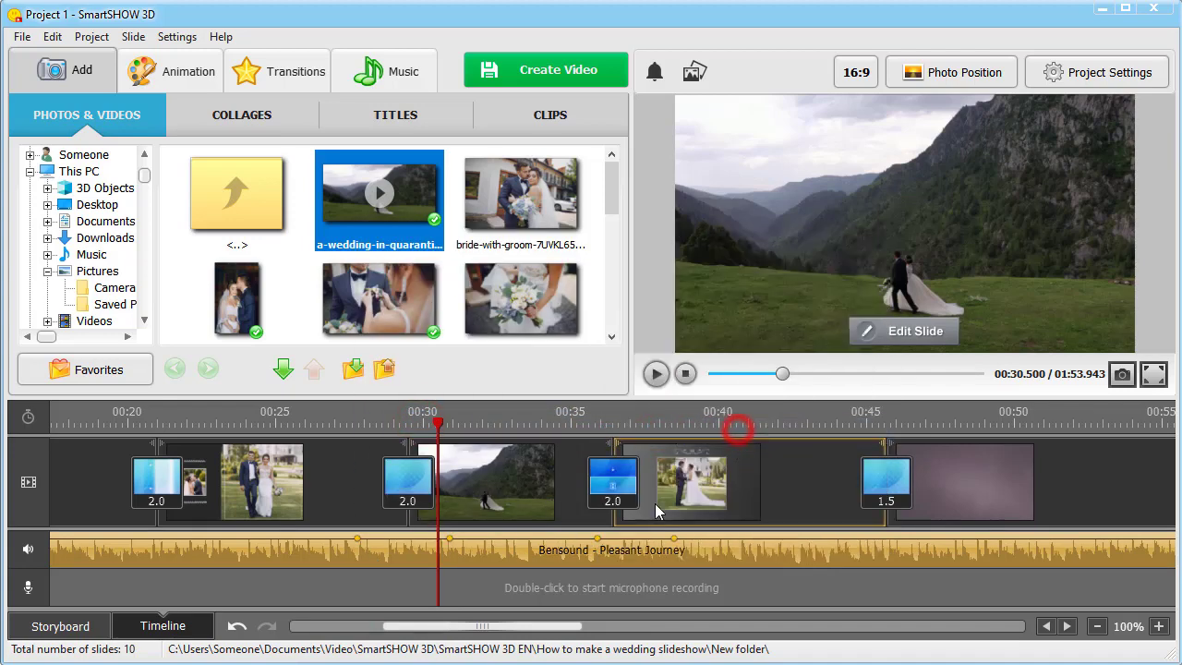
left_click_drag(598, 539, 609, 567)
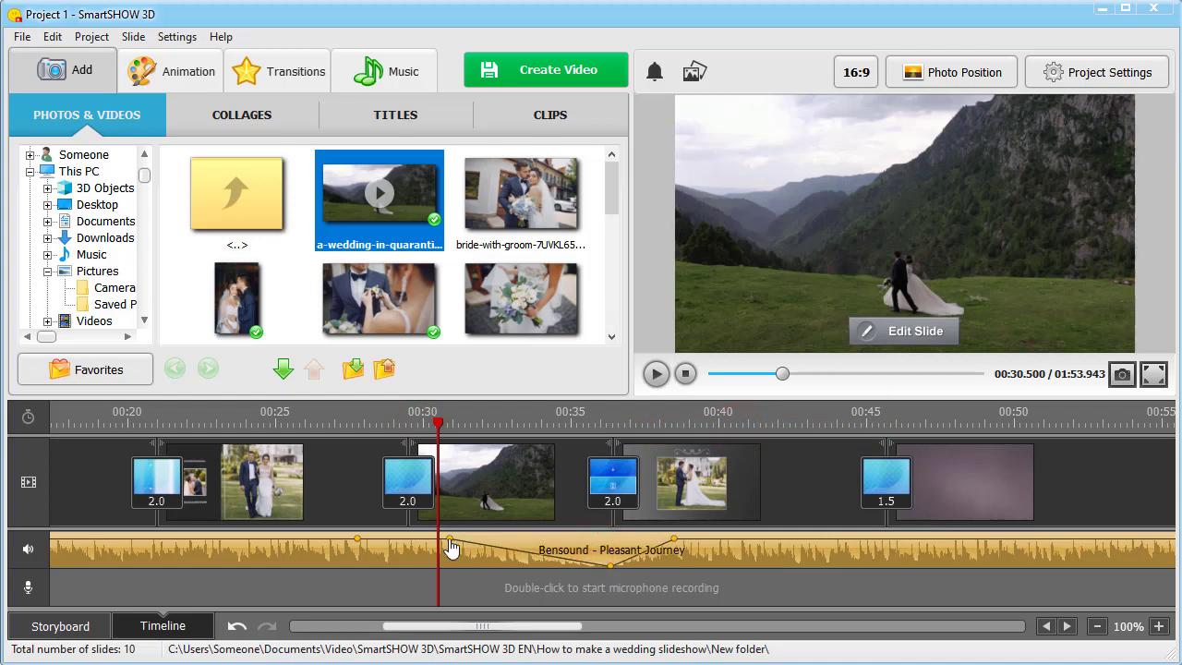
left_click_drag(449, 543, 413, 588)
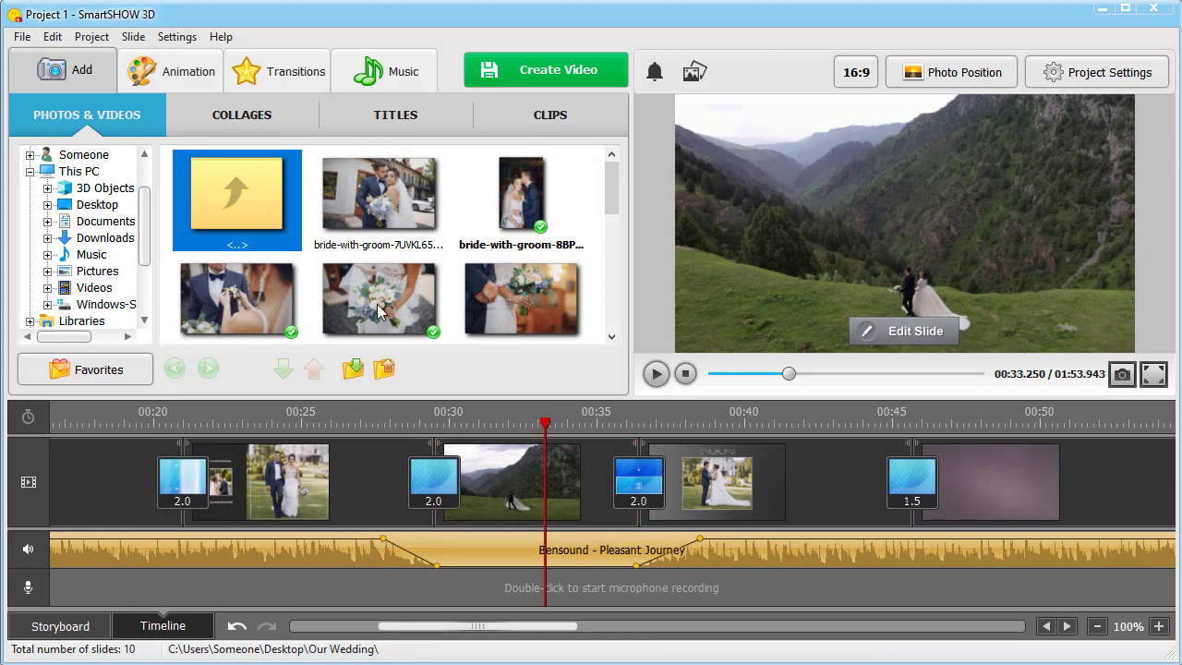
Place new Standard transitions around video slide 4 and slide 5, including one before slide 6
left_click(282, 74)
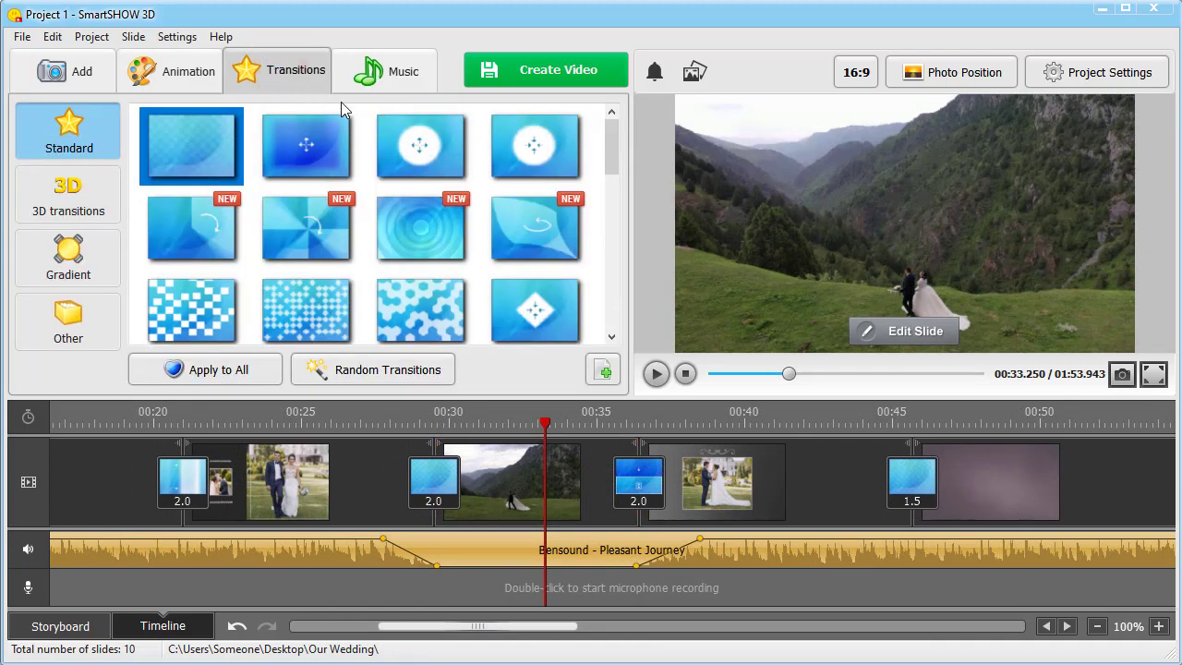
left_click_drag(607, 162, 611, 213)
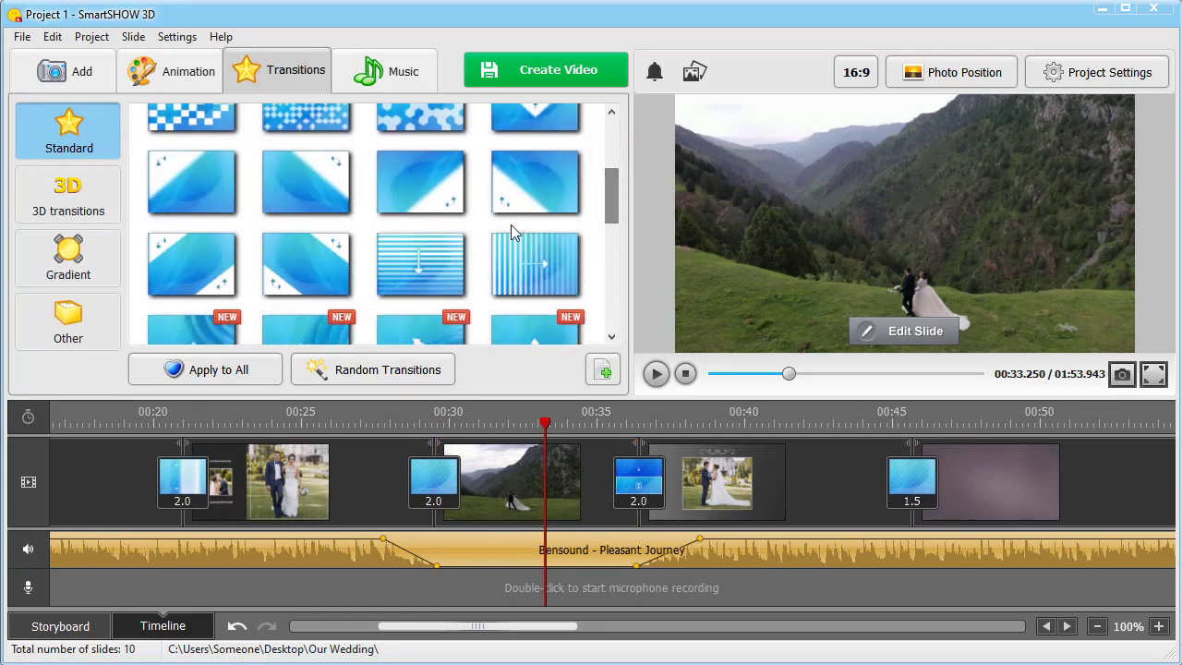
left_click_drag(301, 256, 428, 469)
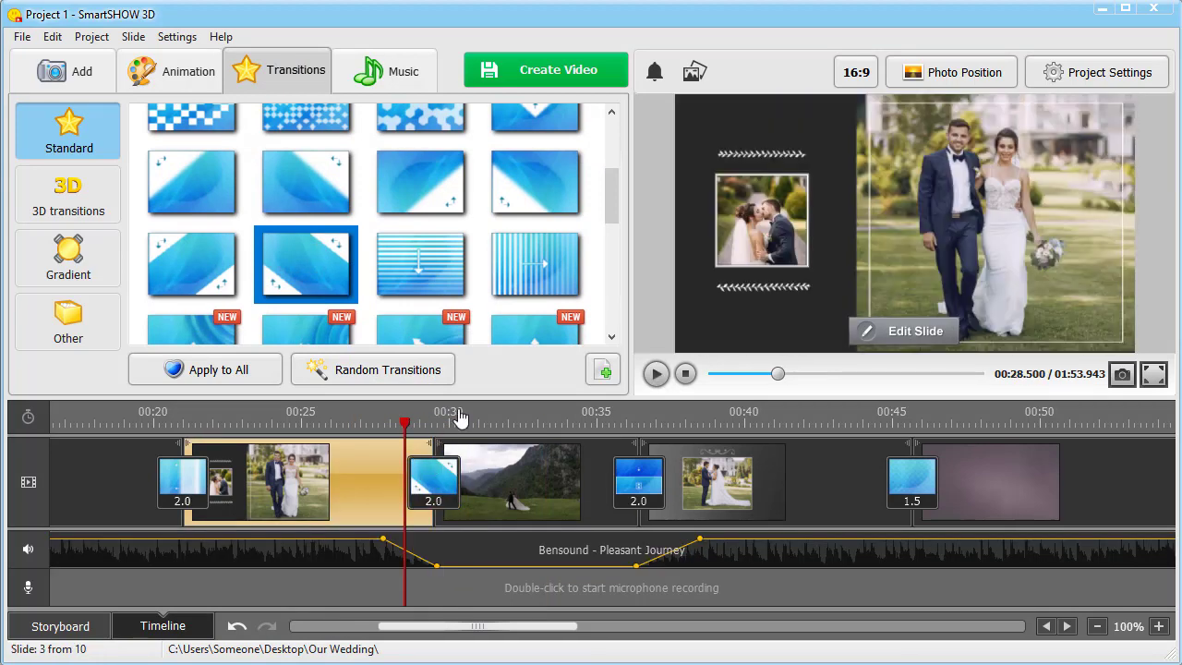
left_click_drag(607, 191, 607, 240)
left_click_drag(191, 252, 646, 475)
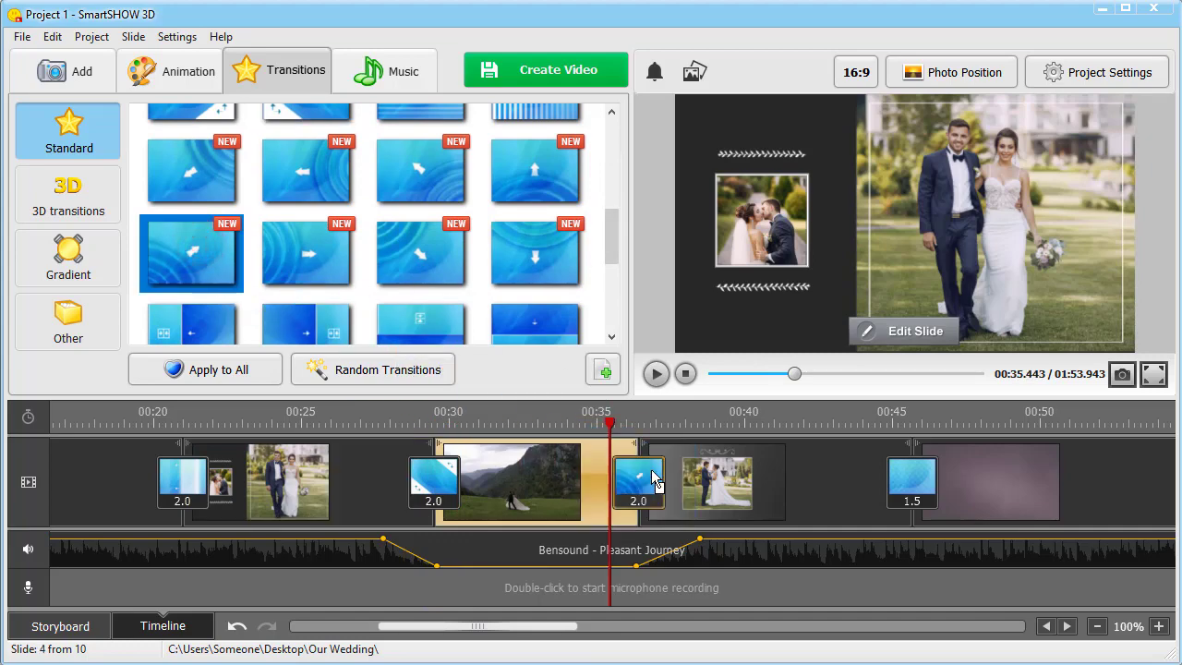
scroll(306, 228, "up", 5)
left_click_drag(305, 228, 894, 464)
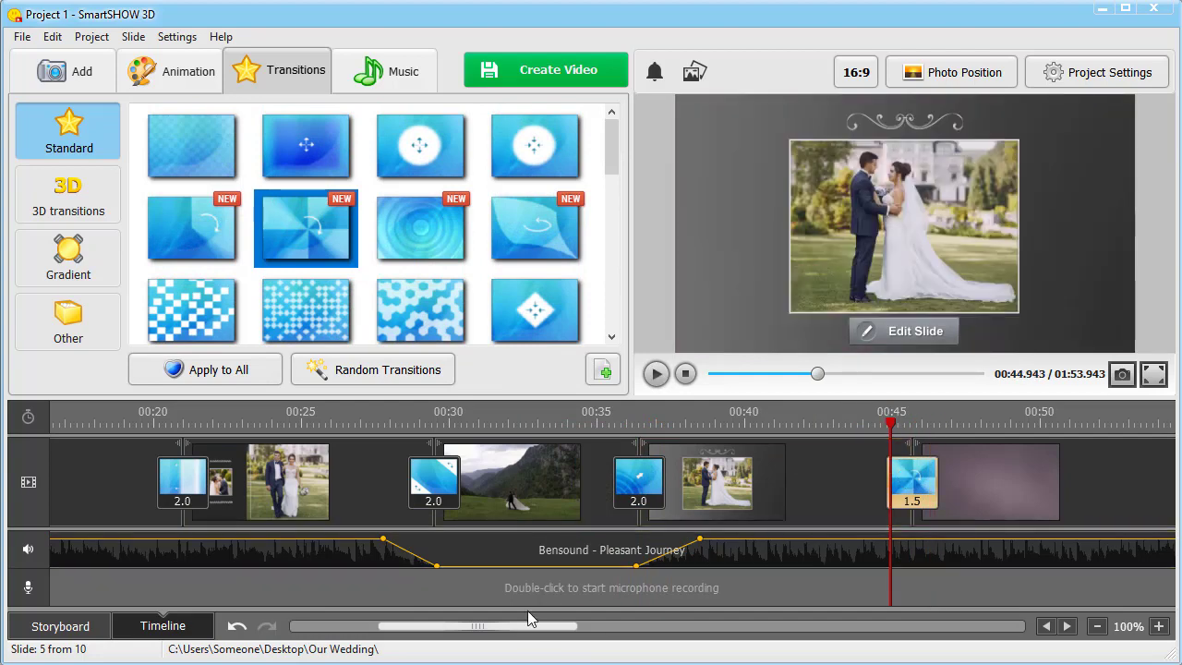
left_click_drag(517, 626, 302, 581)
left_click(159, 475)
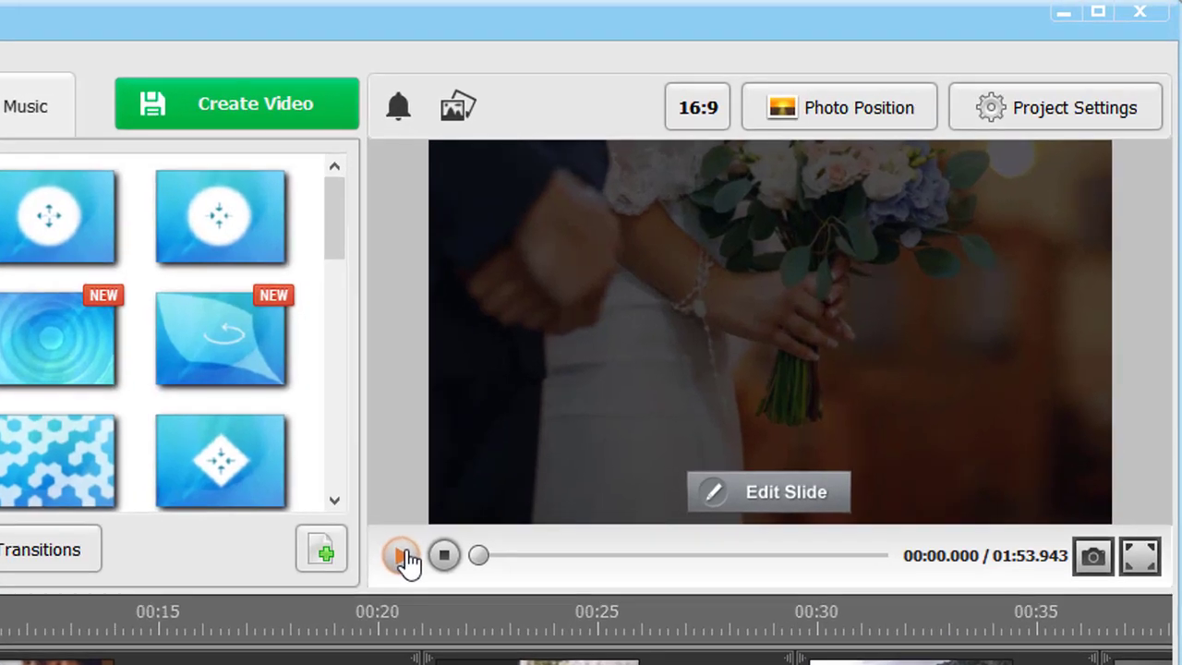
left_click(480, 498)
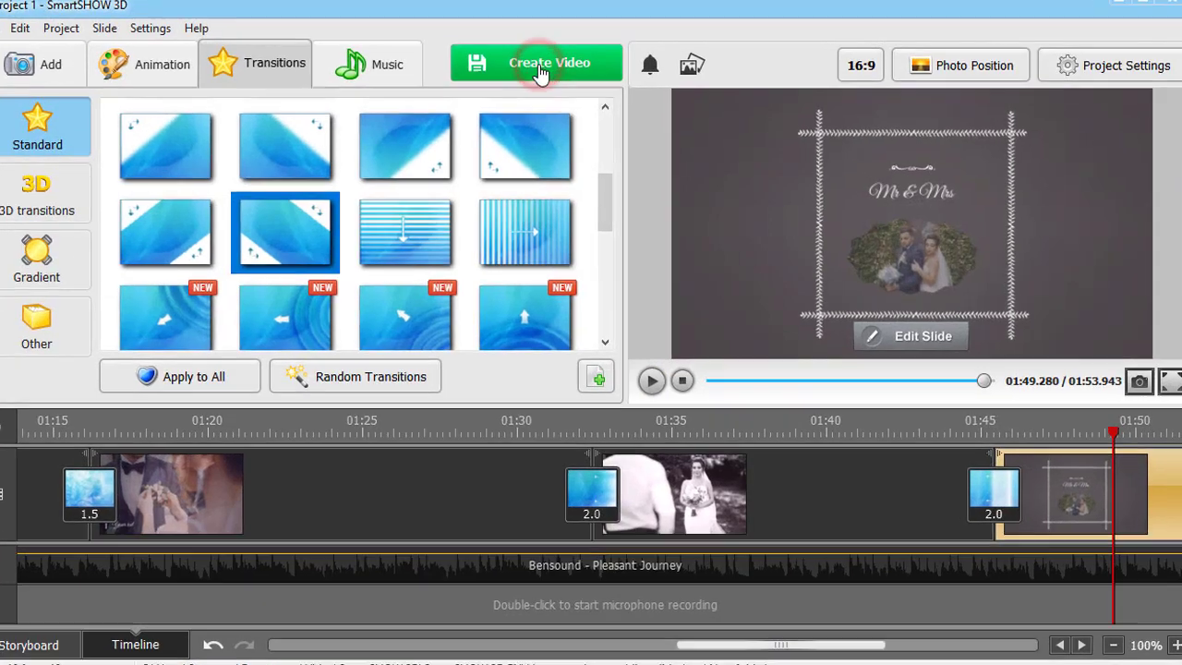
Set up an internet video export with the YouTube HD 720p preset (H.264 HQ, 1280x720, 5000 Kbit)
left_click(552, 74)
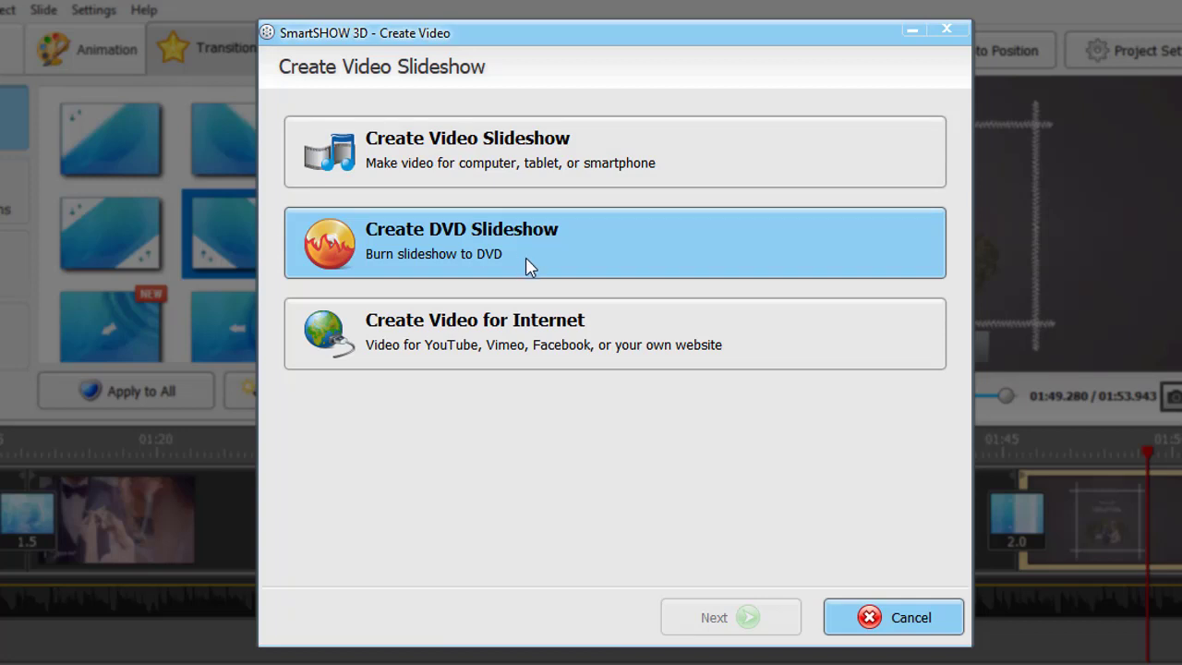
left_click(544, 330)
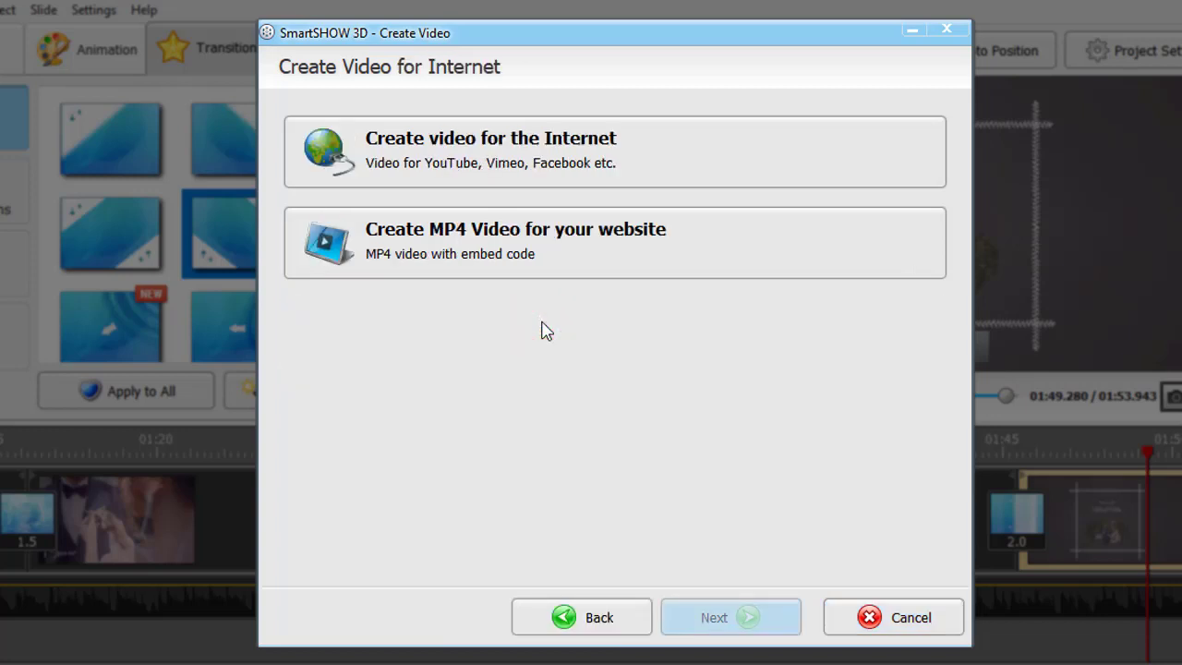
left_click(512, 147)
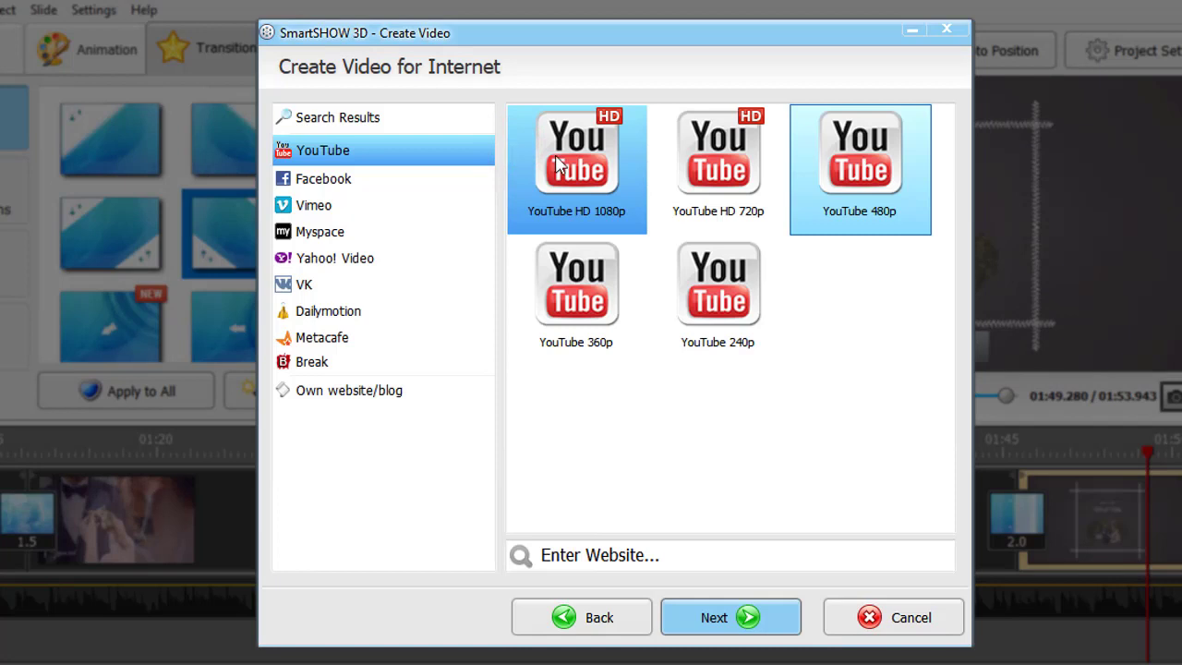
left_click(736, 182)
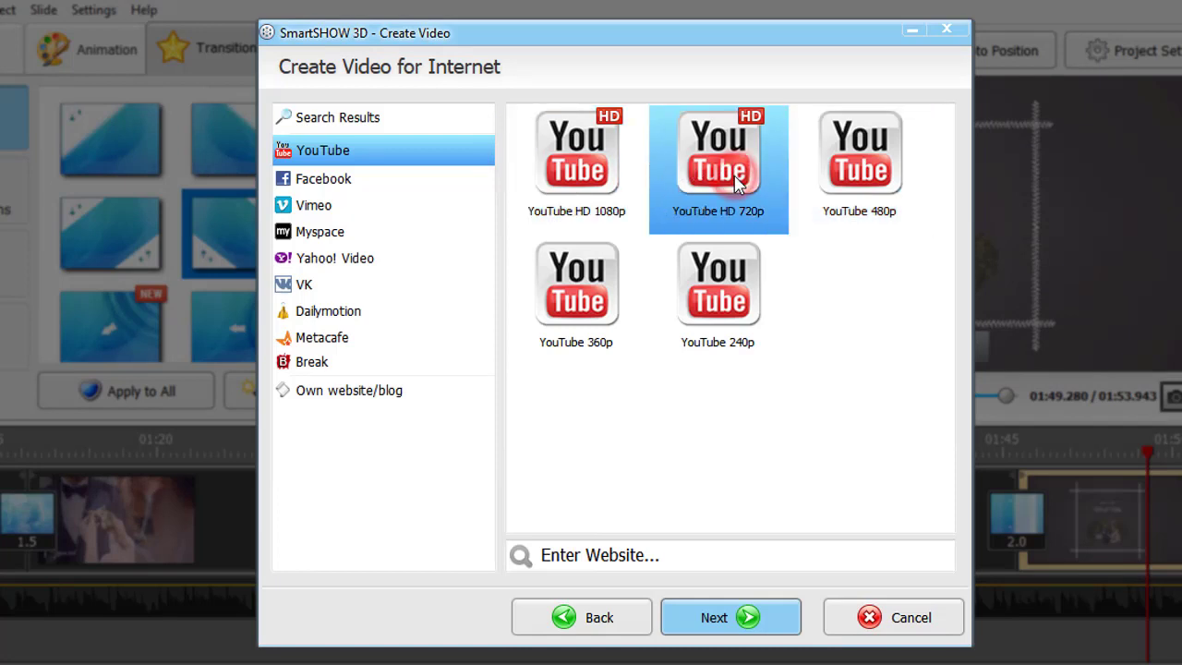
left_click(719, 615)
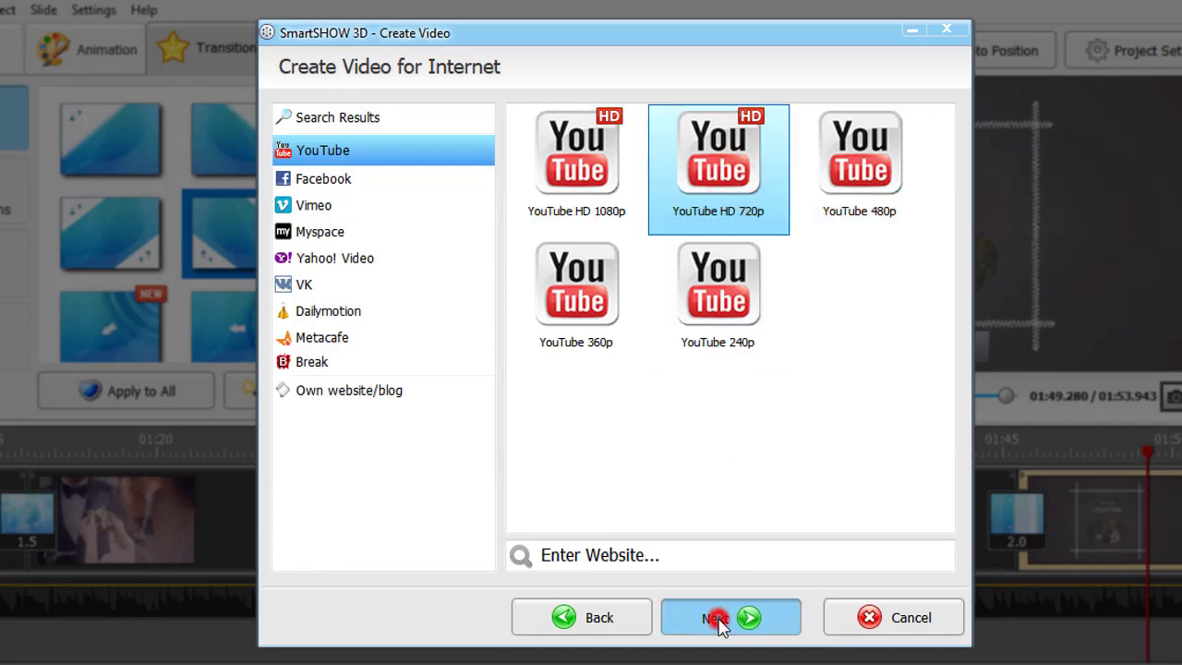